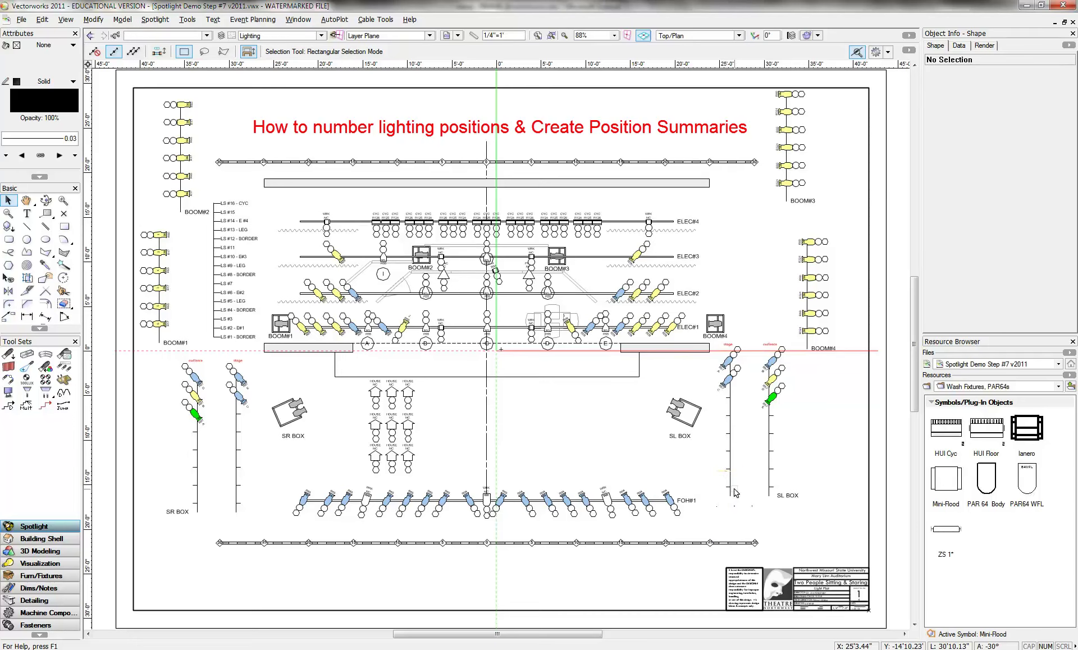
click(733, 494)
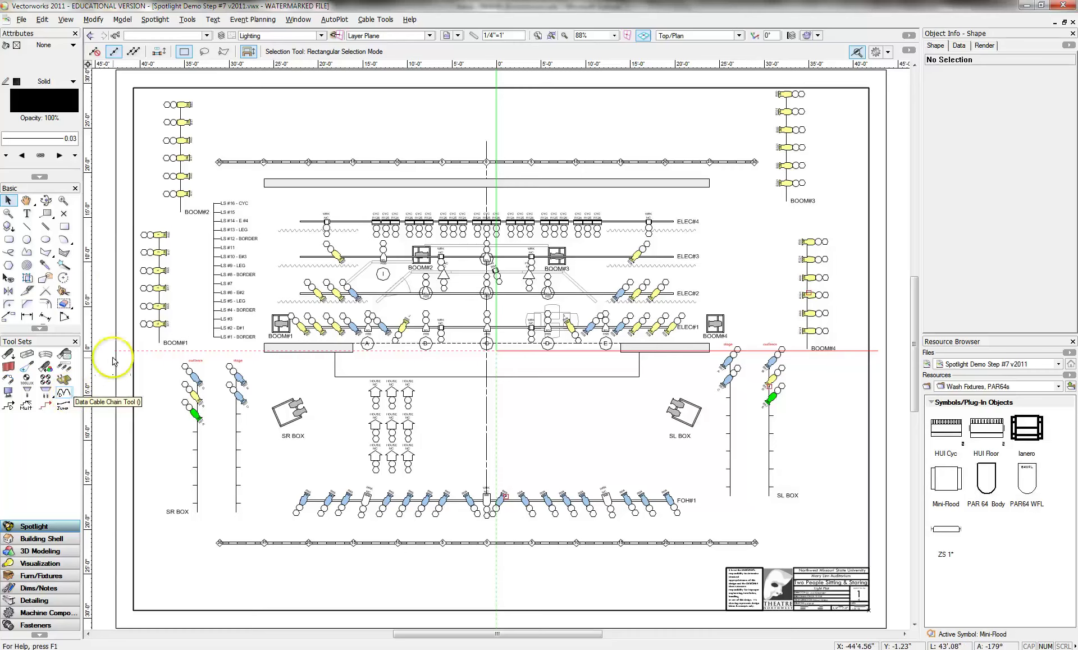
Step: Set the unit number of the FOH#1 fixture nearest the position label to 1
click(64, 201)
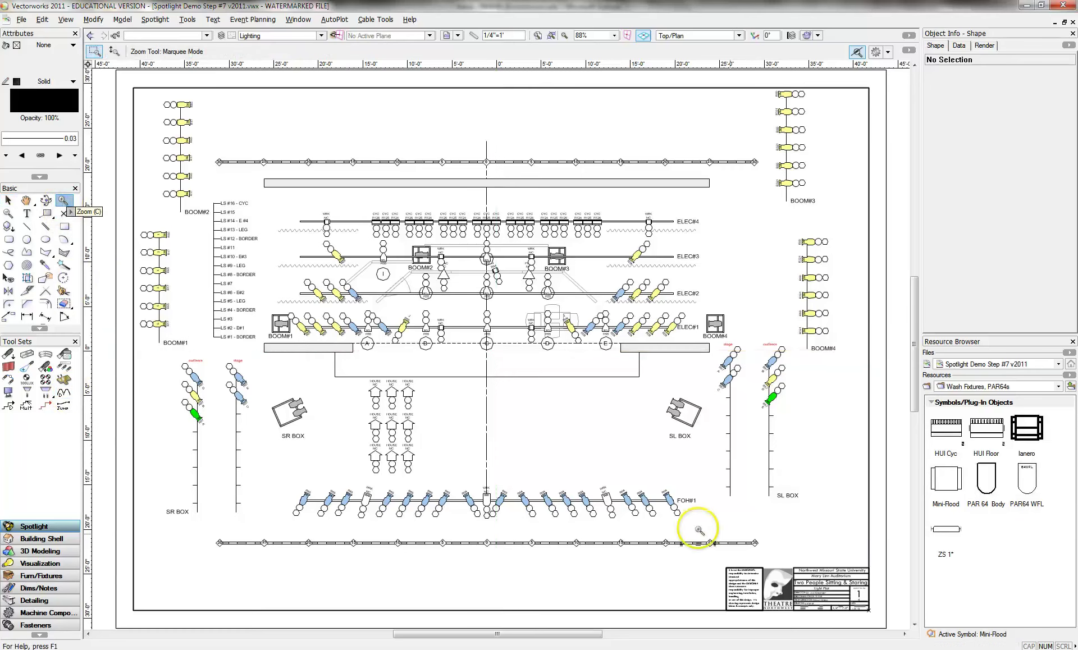
drag(543, 455, 712, 552)
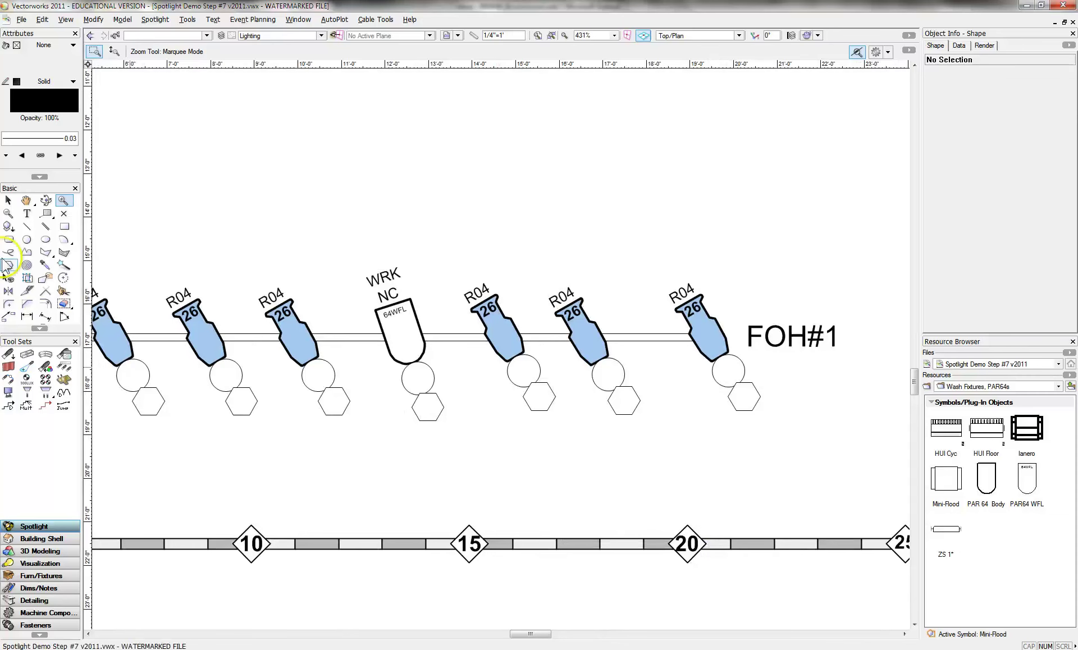
click(7, 200)
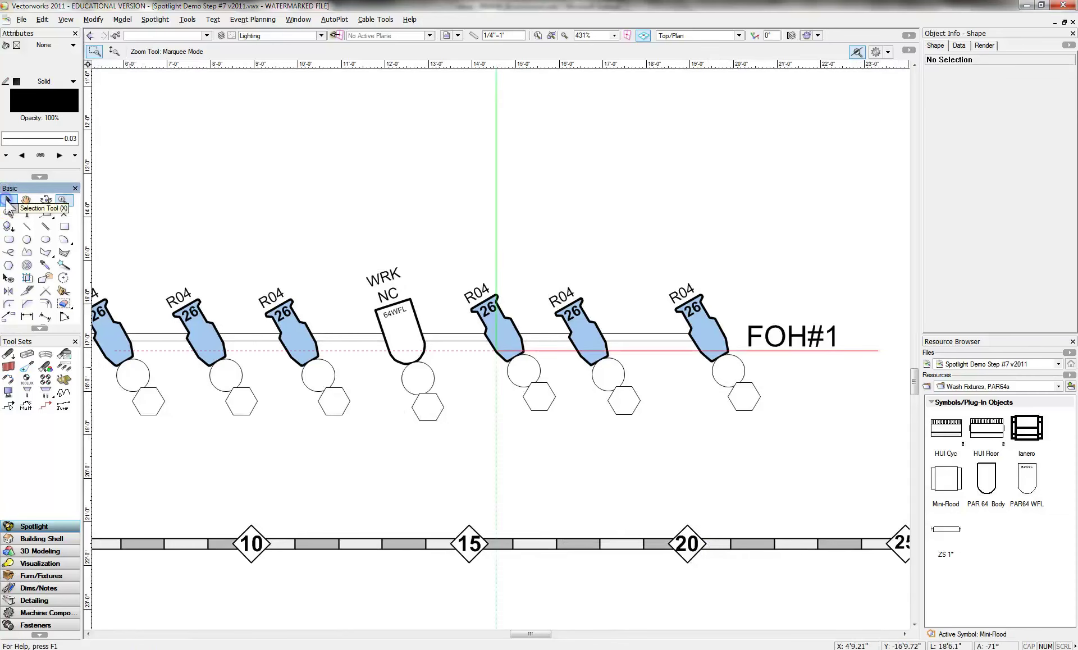
click(712, 354)
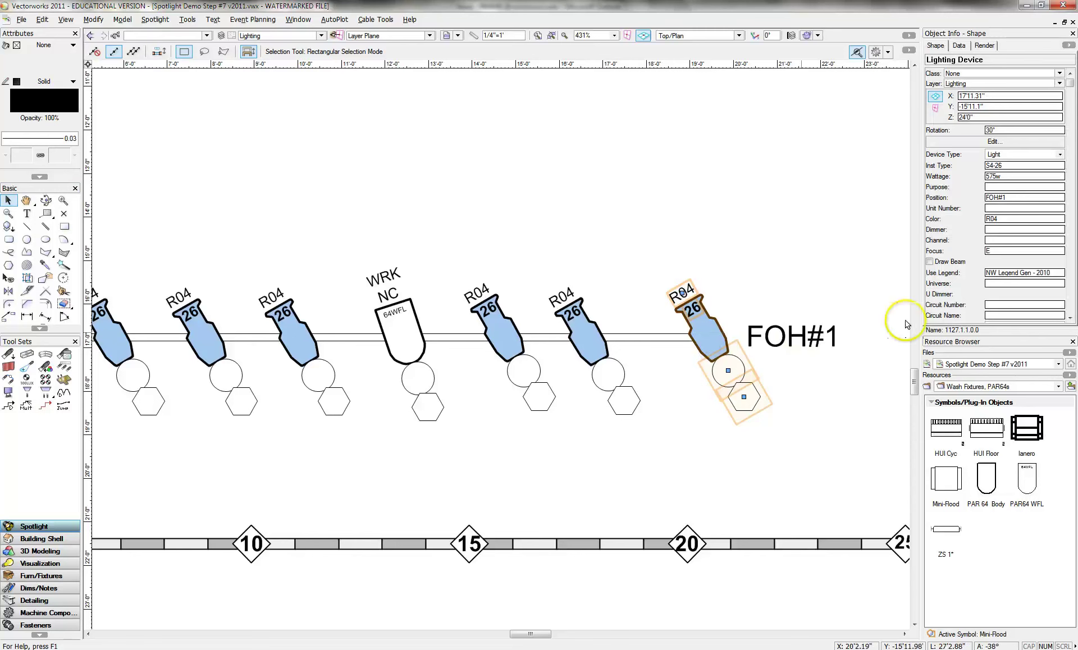
click(995, 207)
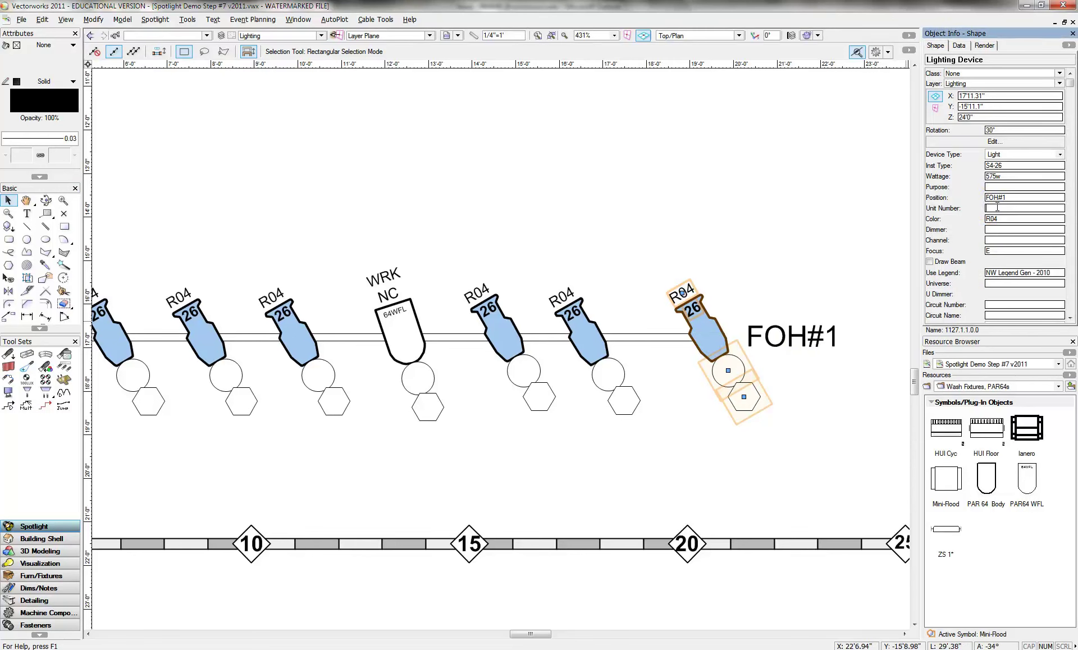
click(800, 267)
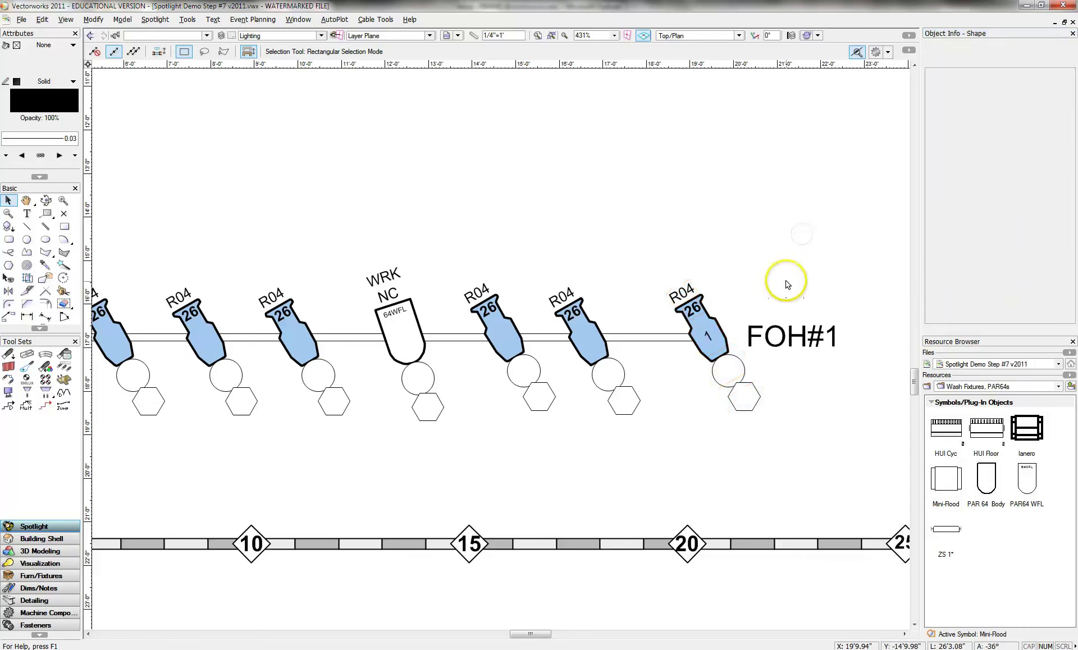
Step: Set the unit number of the second FOH#1 fixture from the position label to 2
click(604, 365)
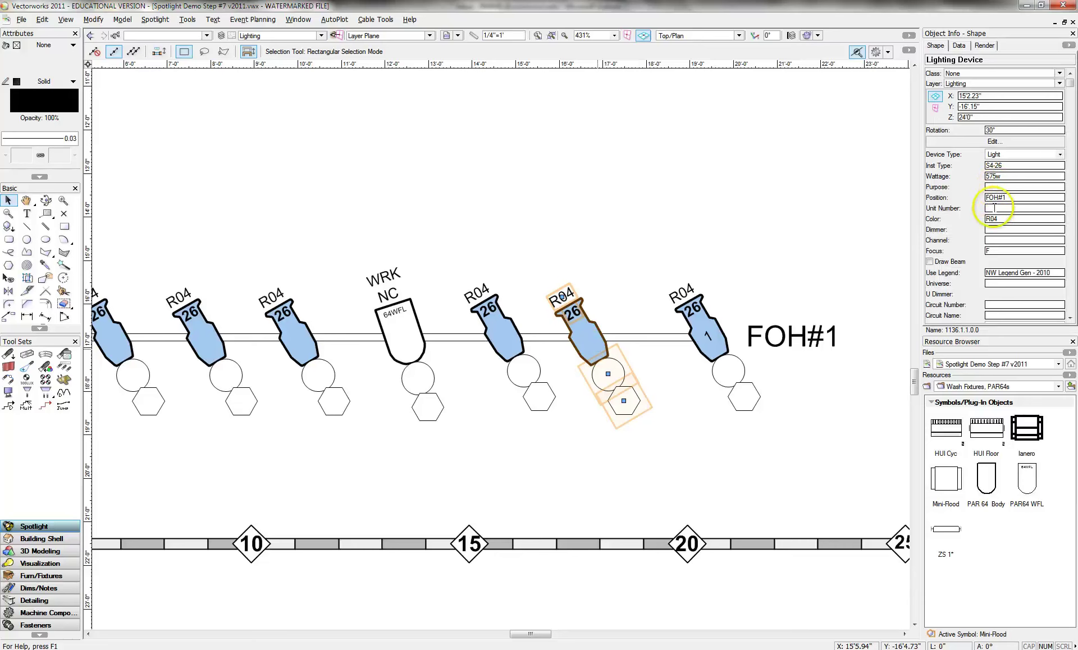
click(993, 208)
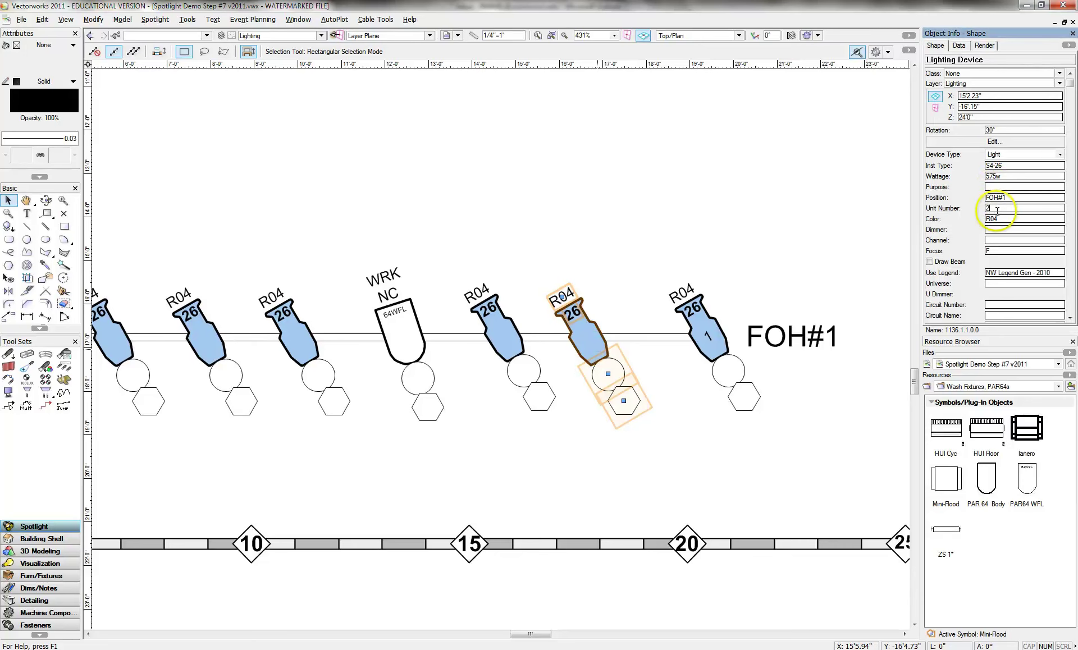
text(2)
key(Return)
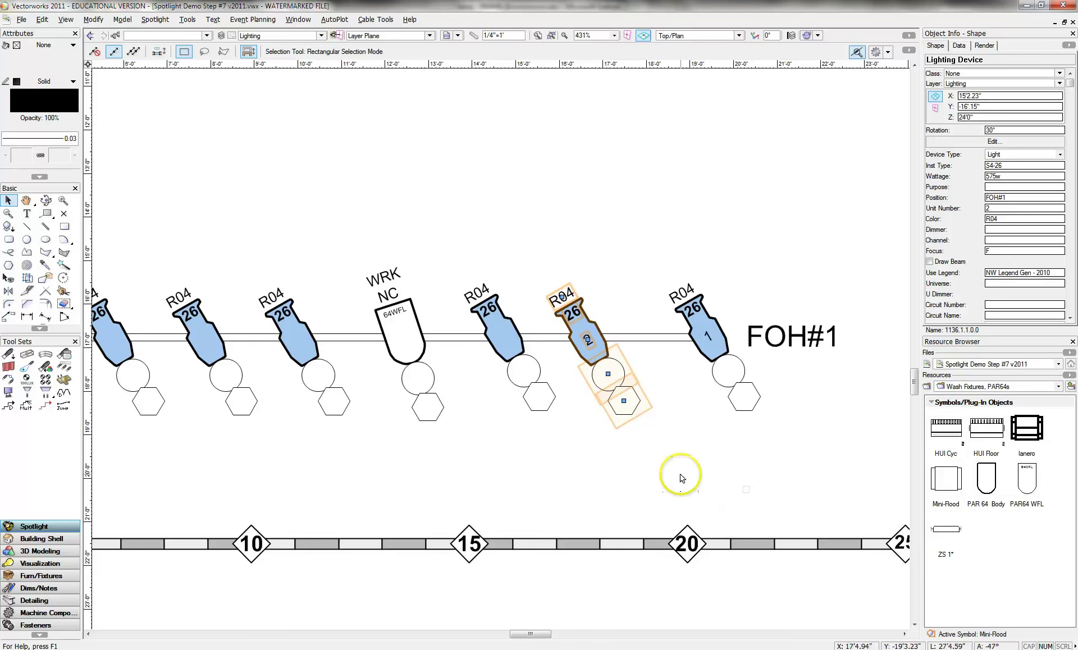
Step: Set the unit number of the two FOH#1 fixtures nearest the label together to 8, and clear it again
shift+click(707, 352)
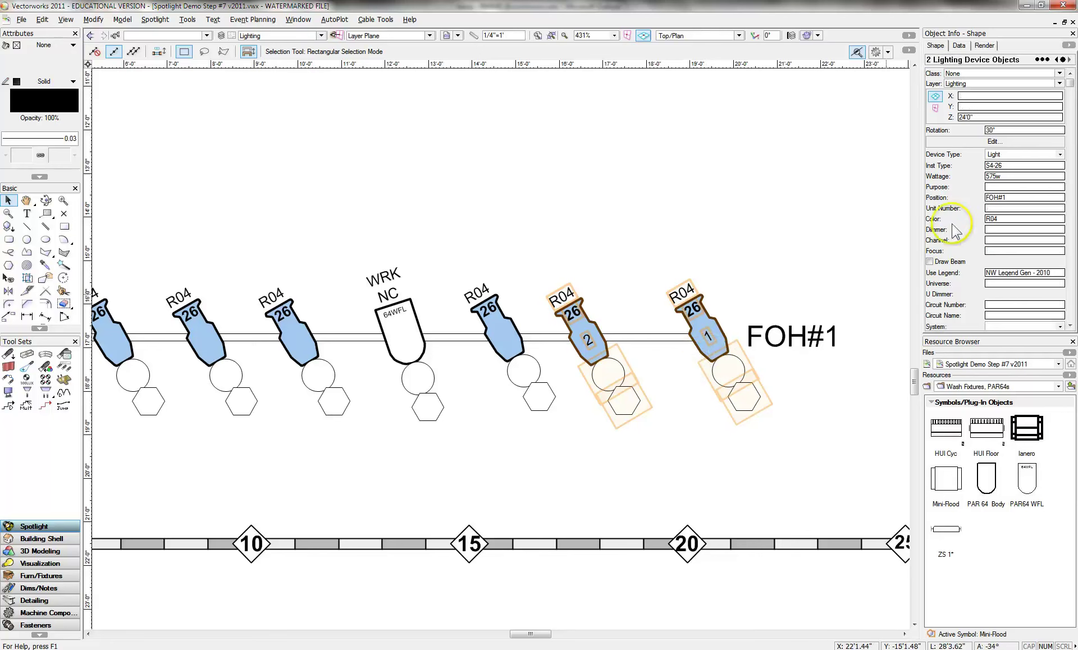
click(993, 207)
text(8)
key(Return)
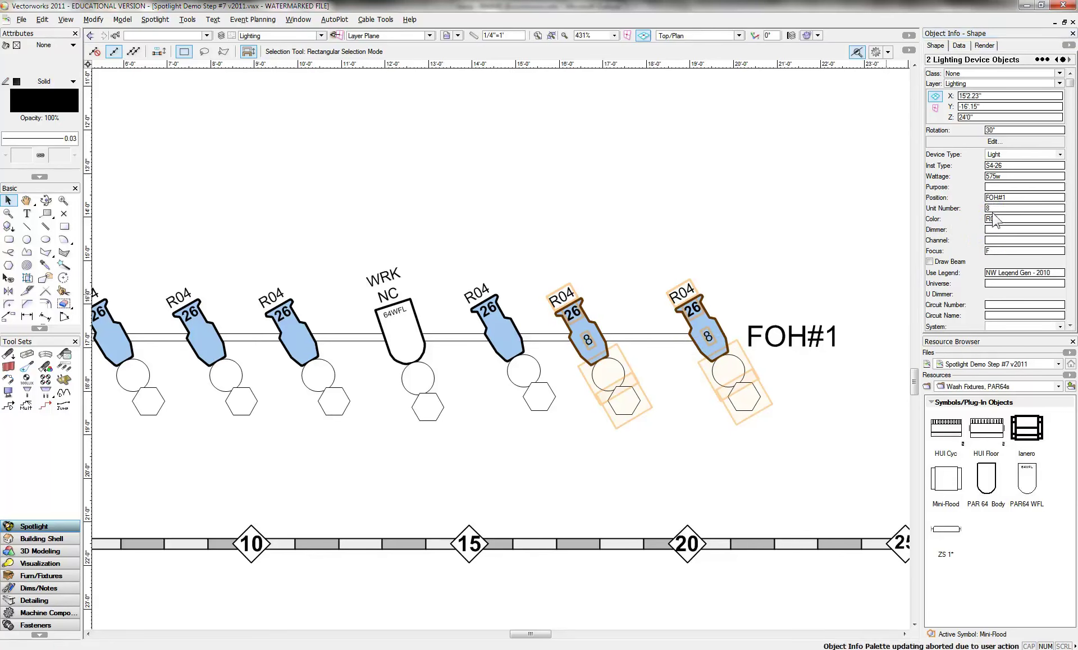
drag(995, 209, 966, 209)
key(Return)
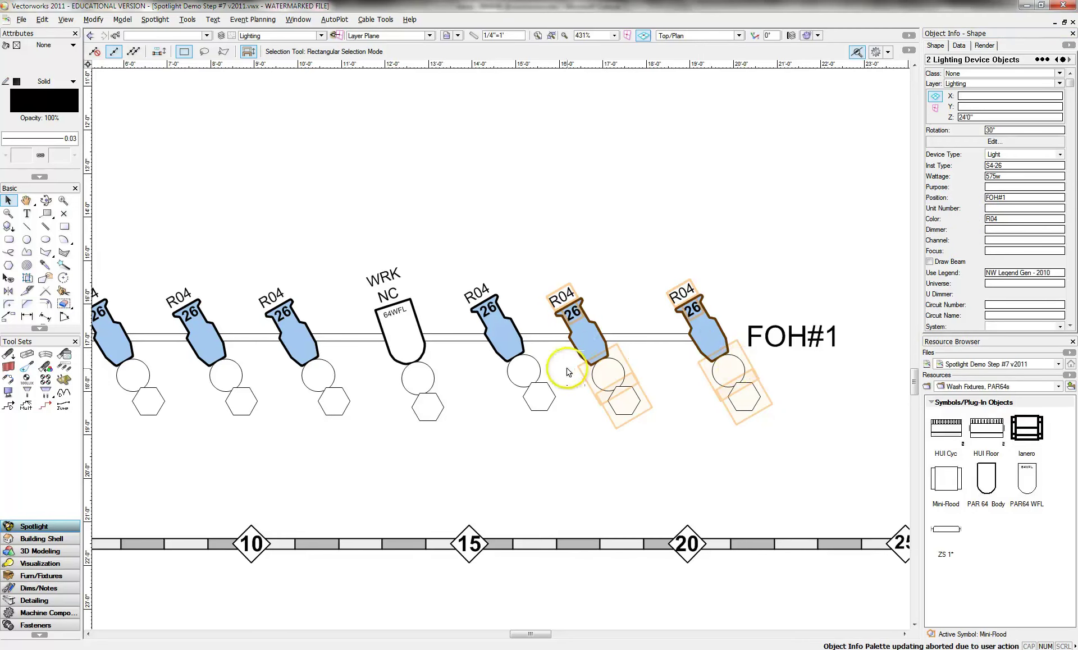
Step: Number all instruments on the FOH#1 lighting position from 1 to 19, starting at the labelled end, and check the numbers up close
scroll(566, 371, down, 4)
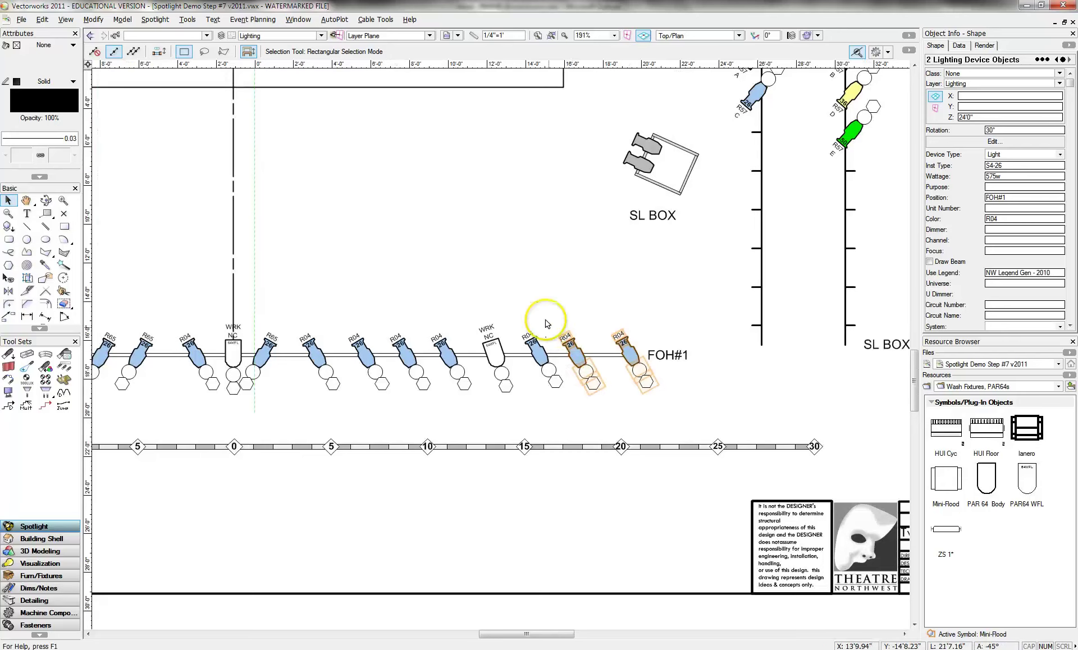
click(27, 201)
drag(328, 225, 568, 227)
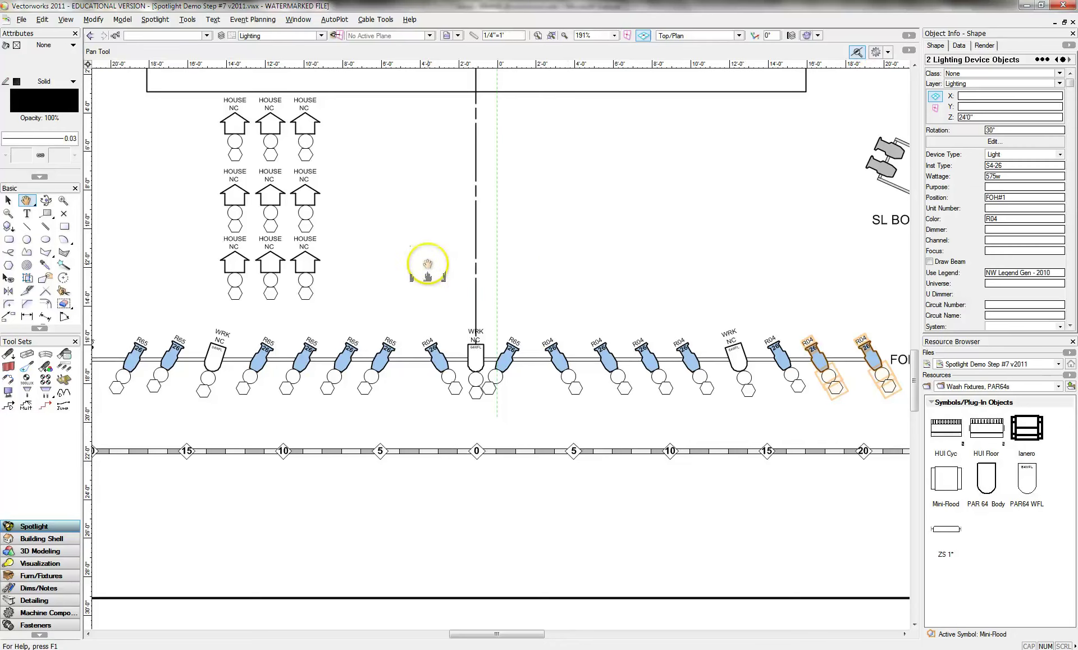
scroll(449, 260, down, 2)
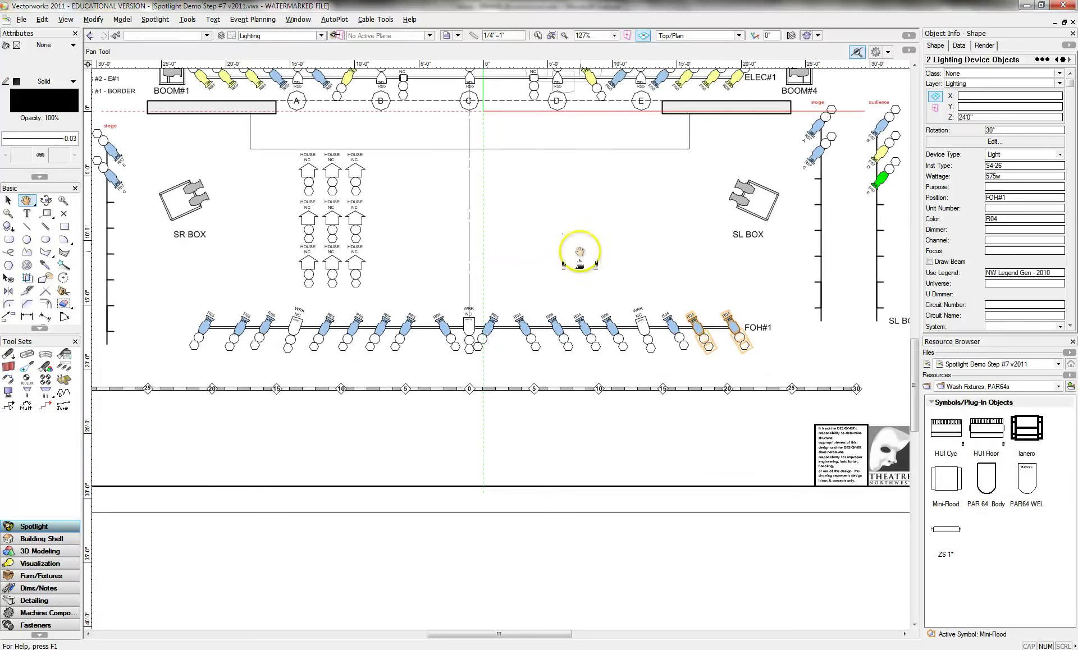
click(8, 200)
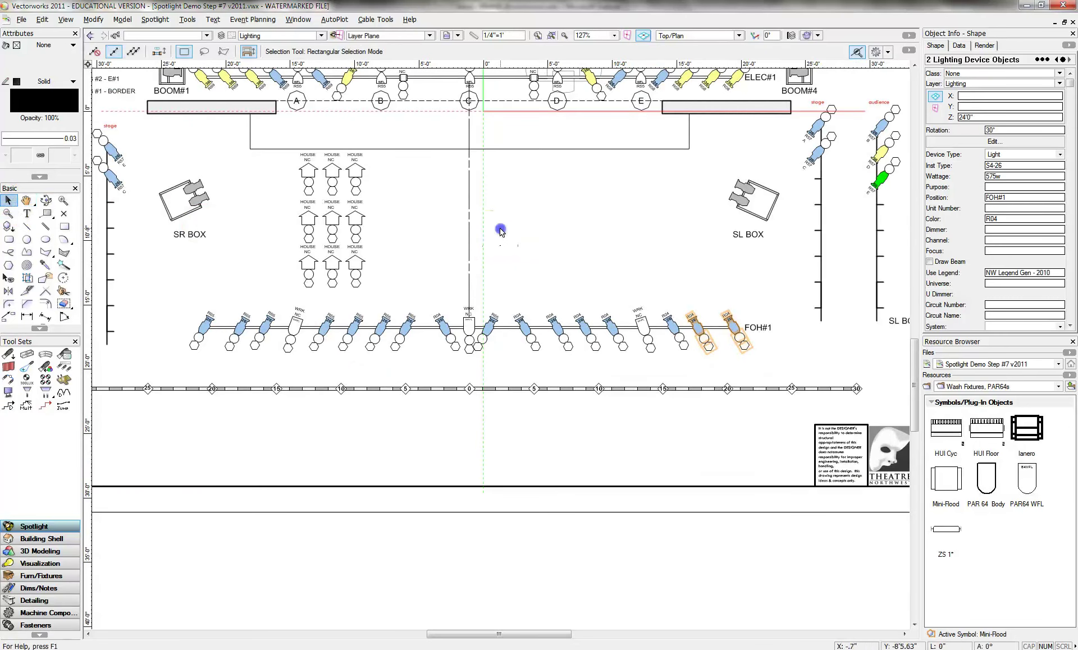
click(658, 331)
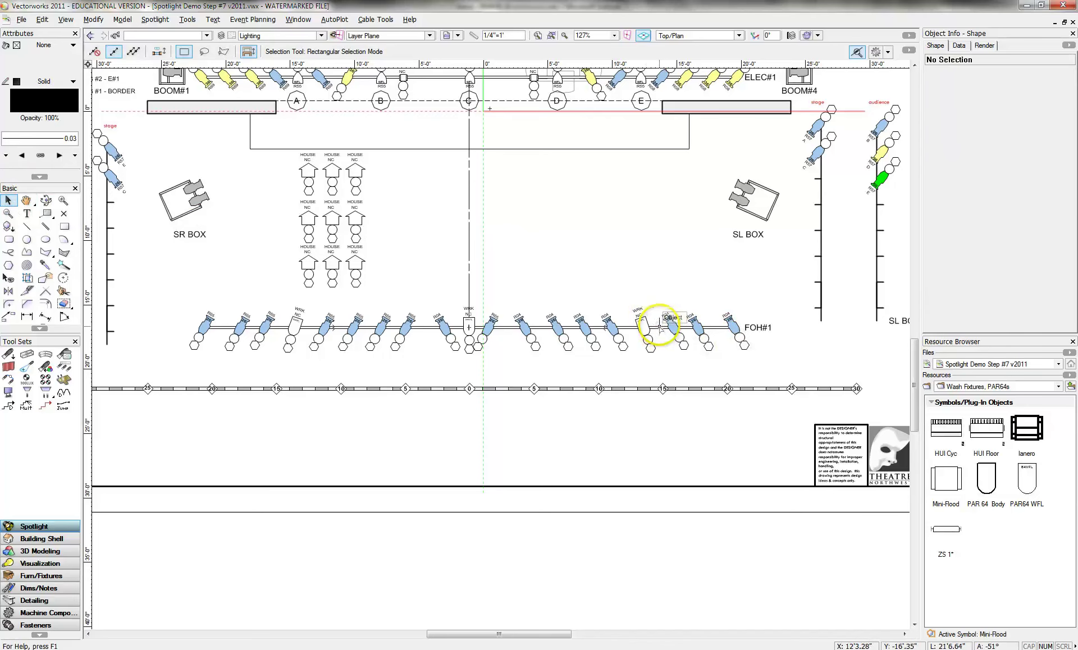
click(660, 330)
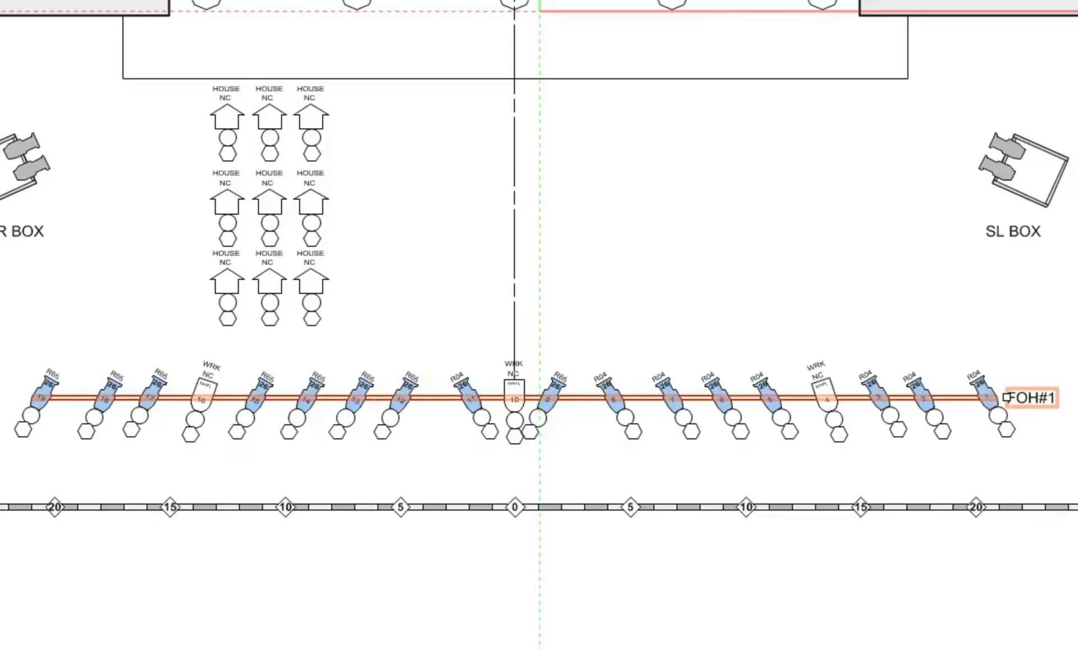
mouse_move(3, 301)
mouse_down()
mouse_move(209, 440)
mouse_move(402, 472)
mouse_up()
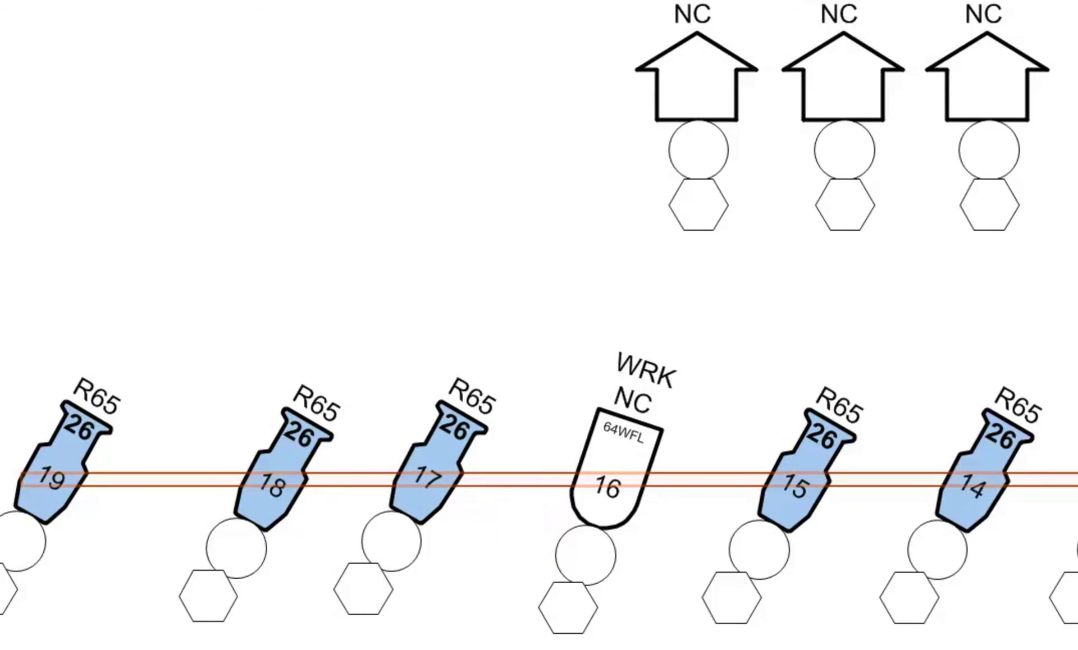
key(ctrl+comma)
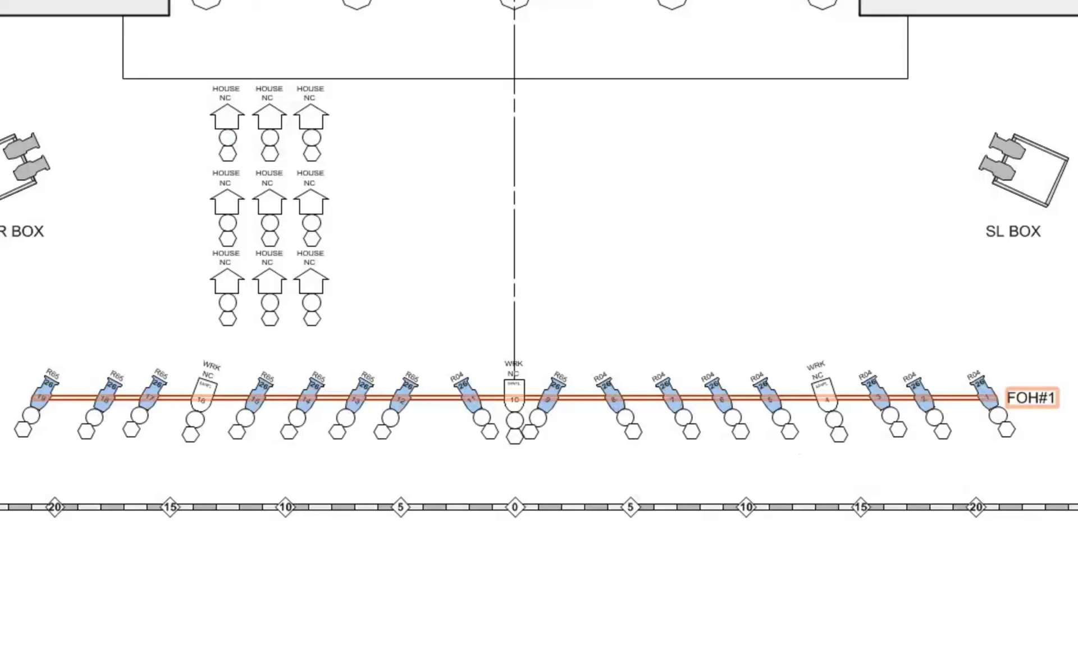
click(673, 247)
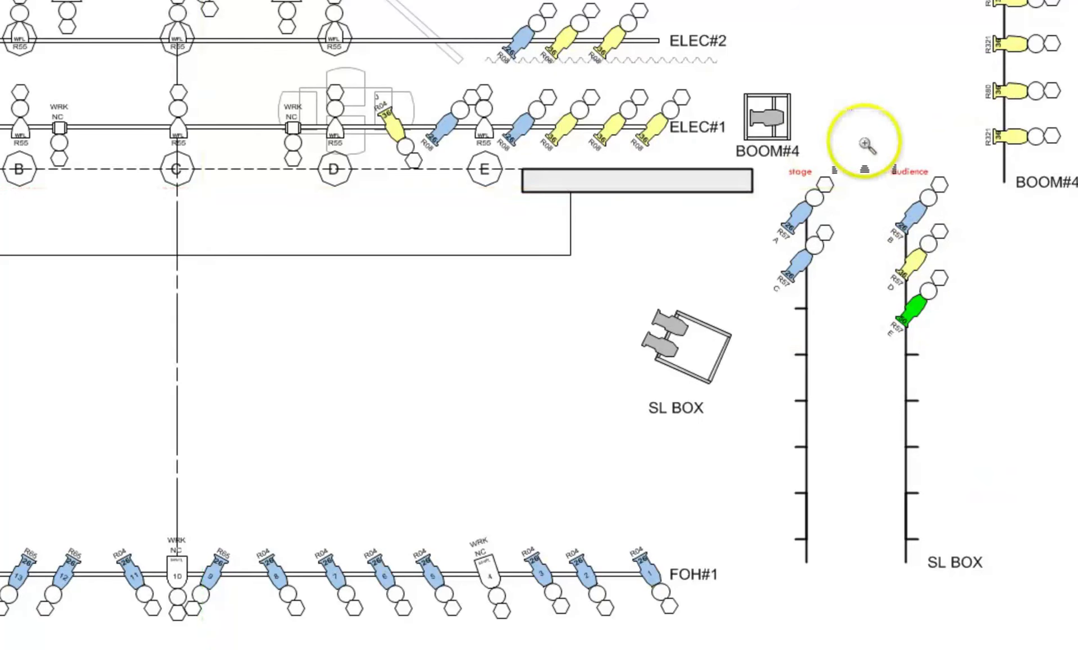
Step: Set up Number Instruments for the SL BOX fixtures with the Unit Number field, start number 1 and increment 1
drag(753, 120, 955, 382)
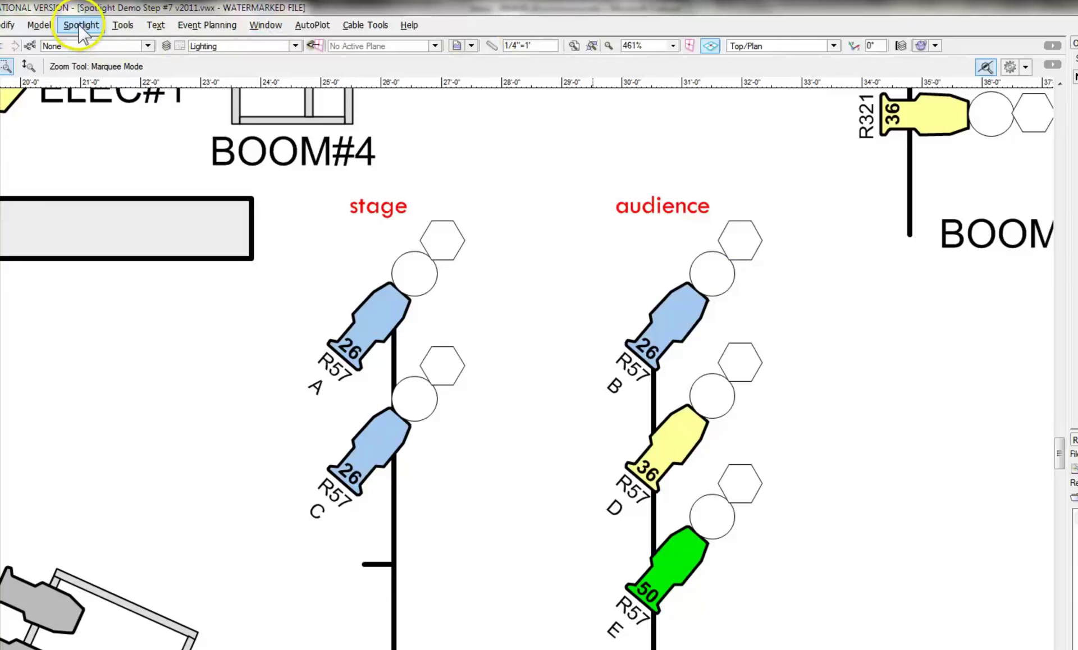
click(80, 25)
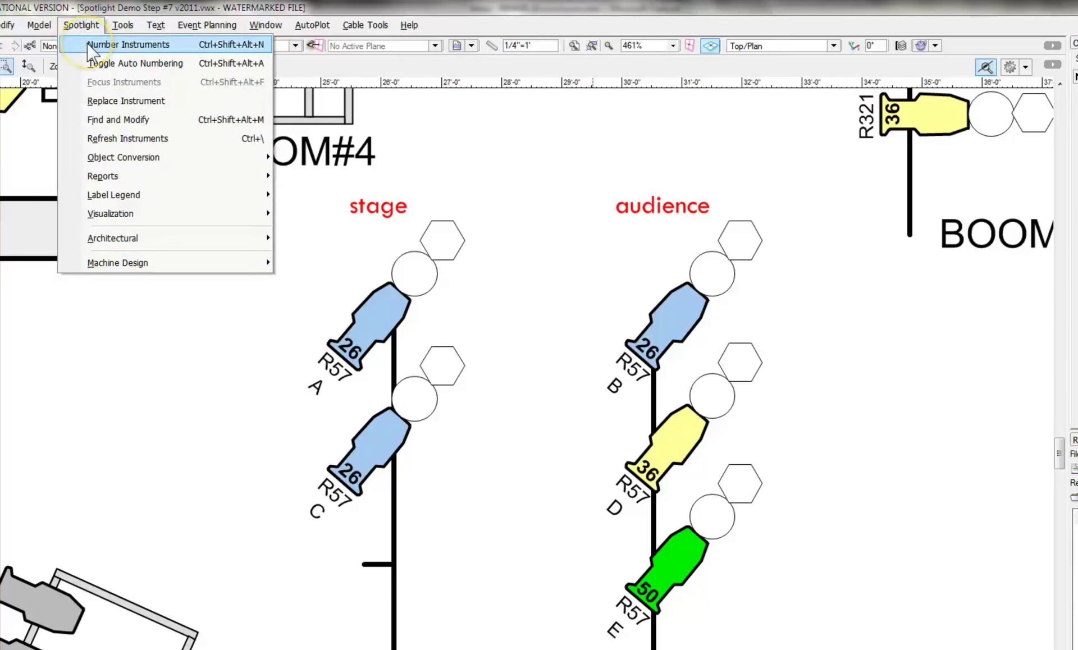
click(92, 45)
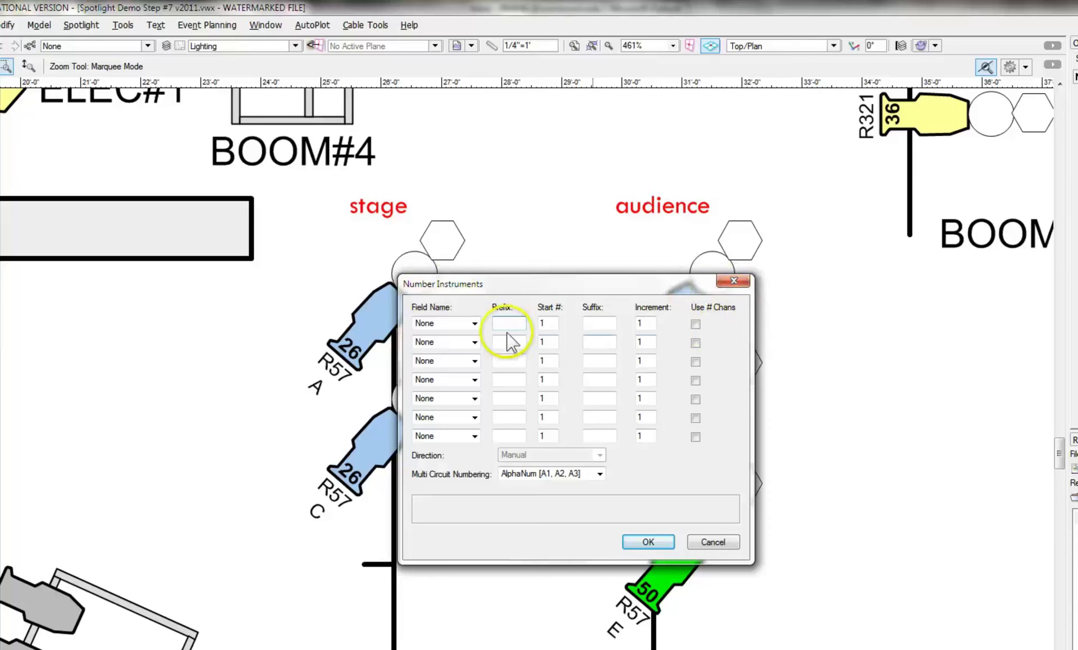
click(474, 324)
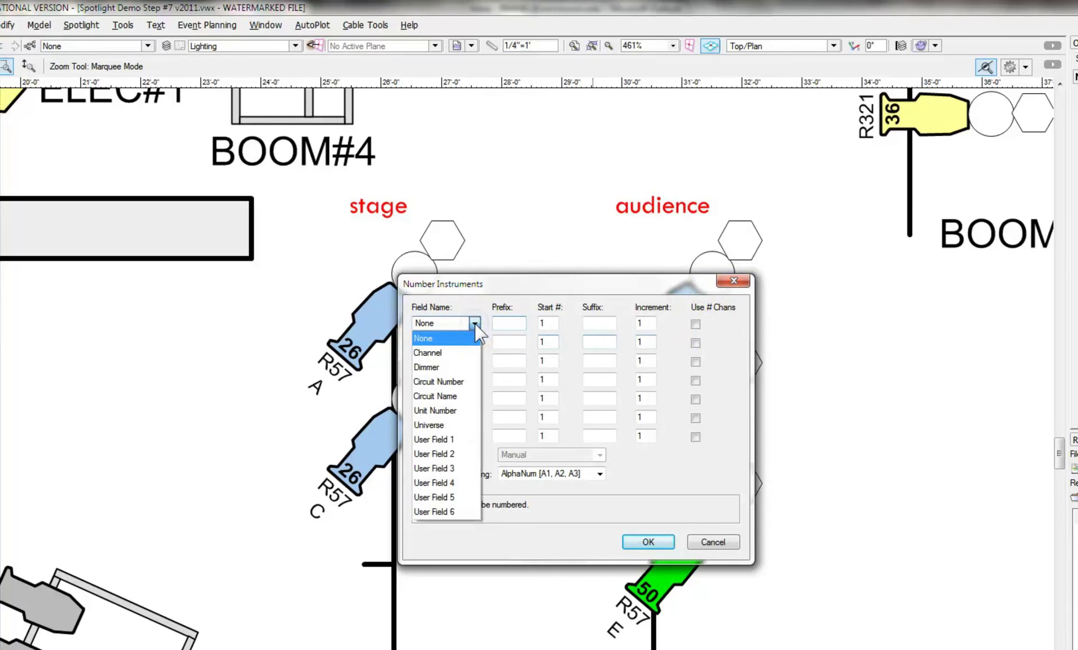
click(457, 410)
click(546, 324)
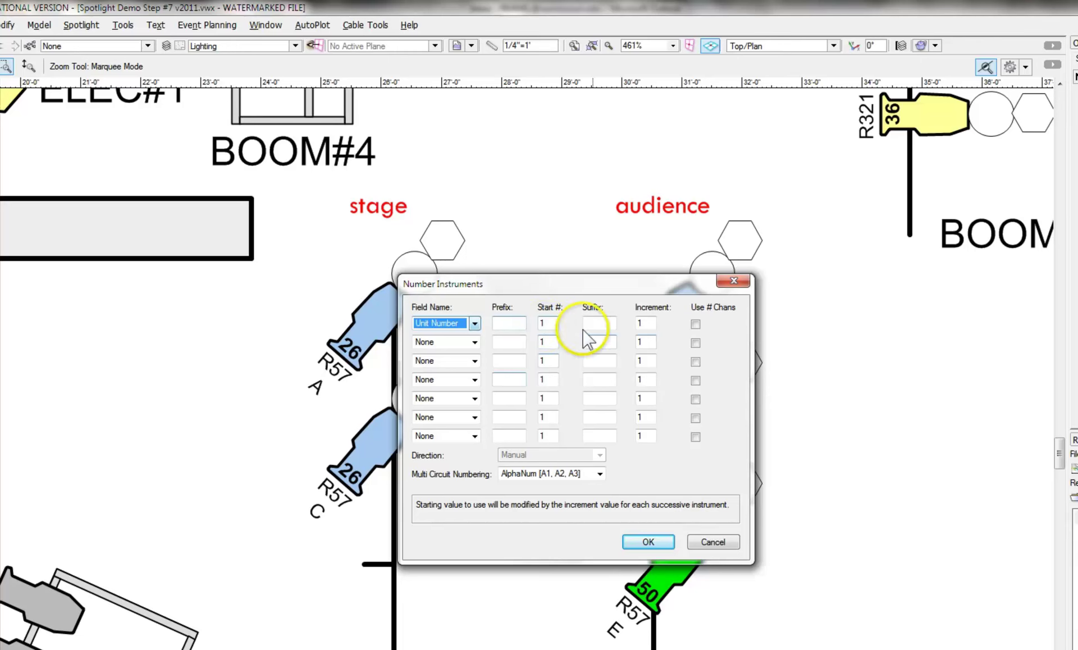
click(646, 324)
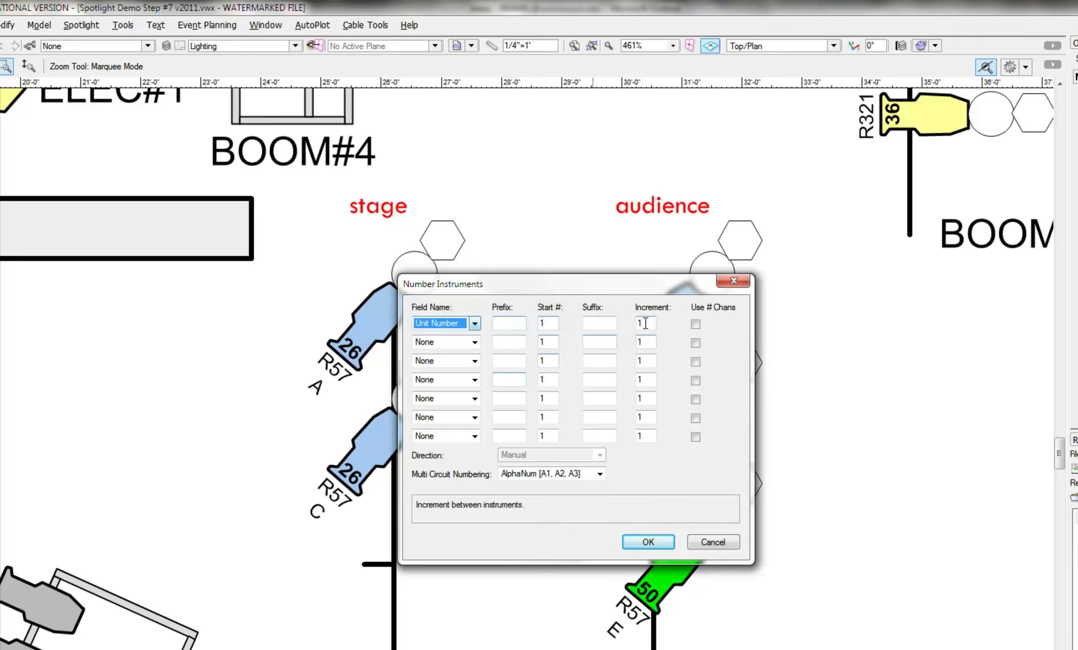
click(652, 328)
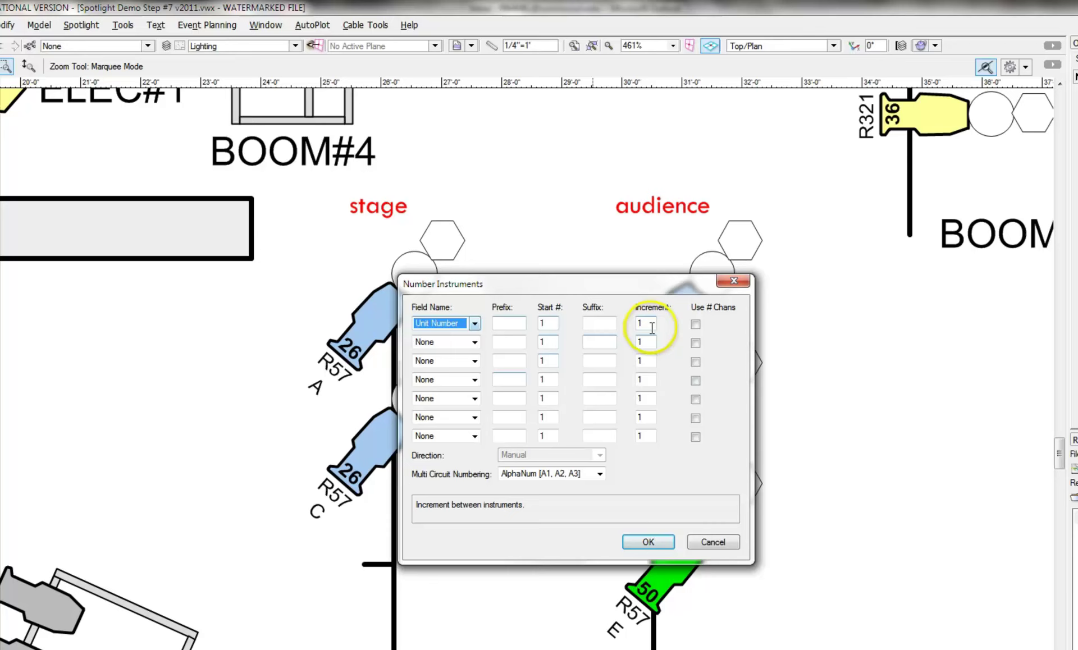
click(649, 542)
Step: Number the SL BOX fixtures 1 to 5 in focus order A, B, C, D, E, alternating between the stage and audience pipes
click(709, 361)
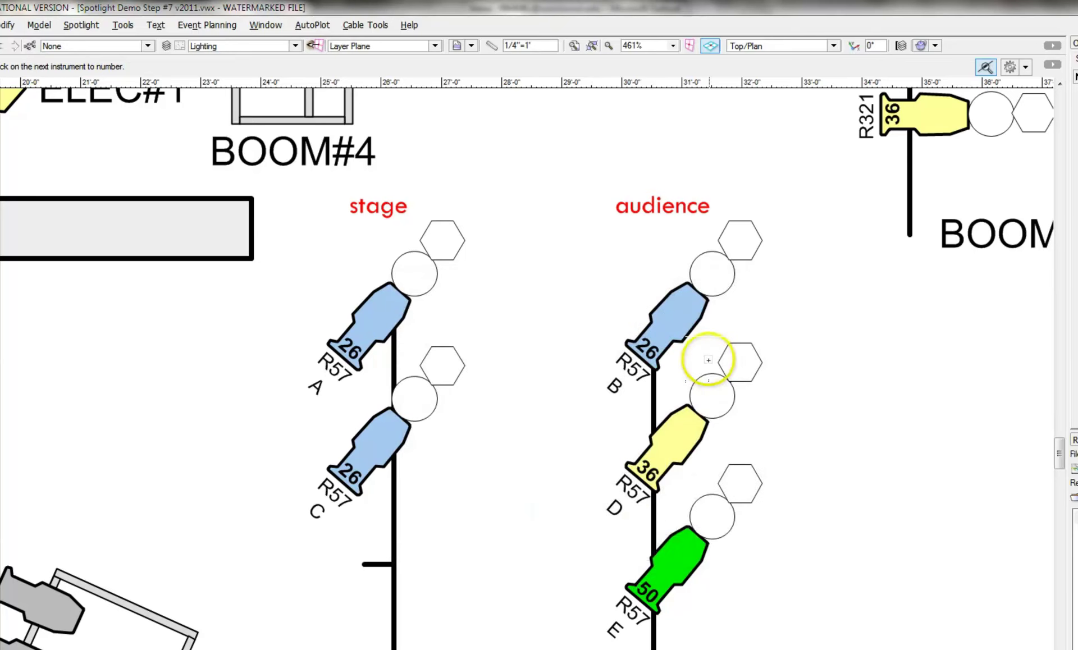
click(378, 315)
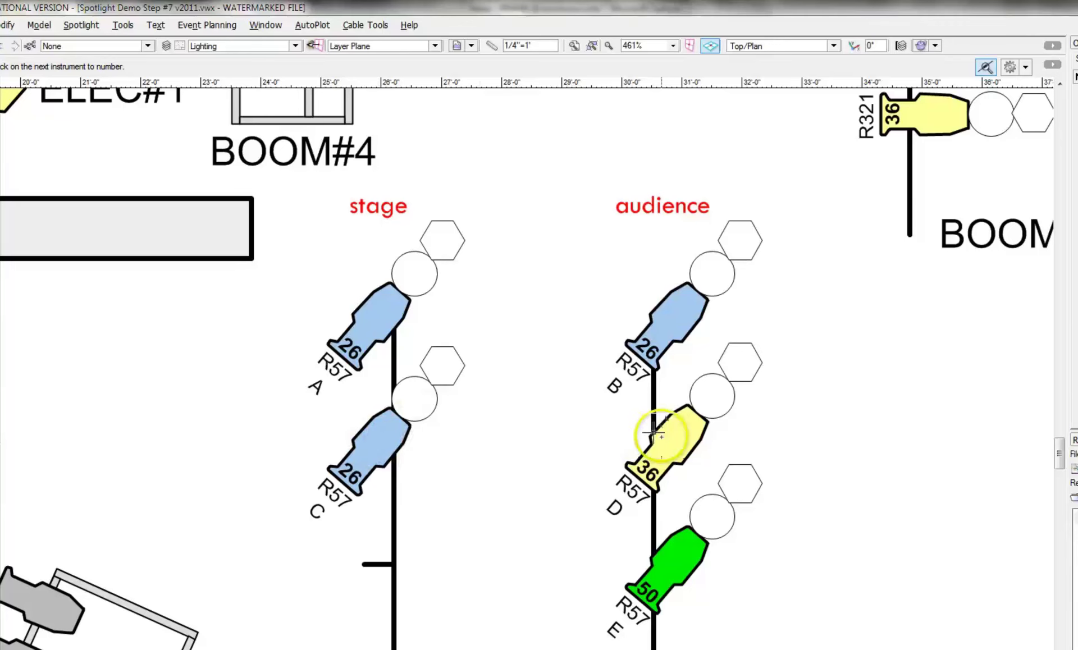
click(670, 563)
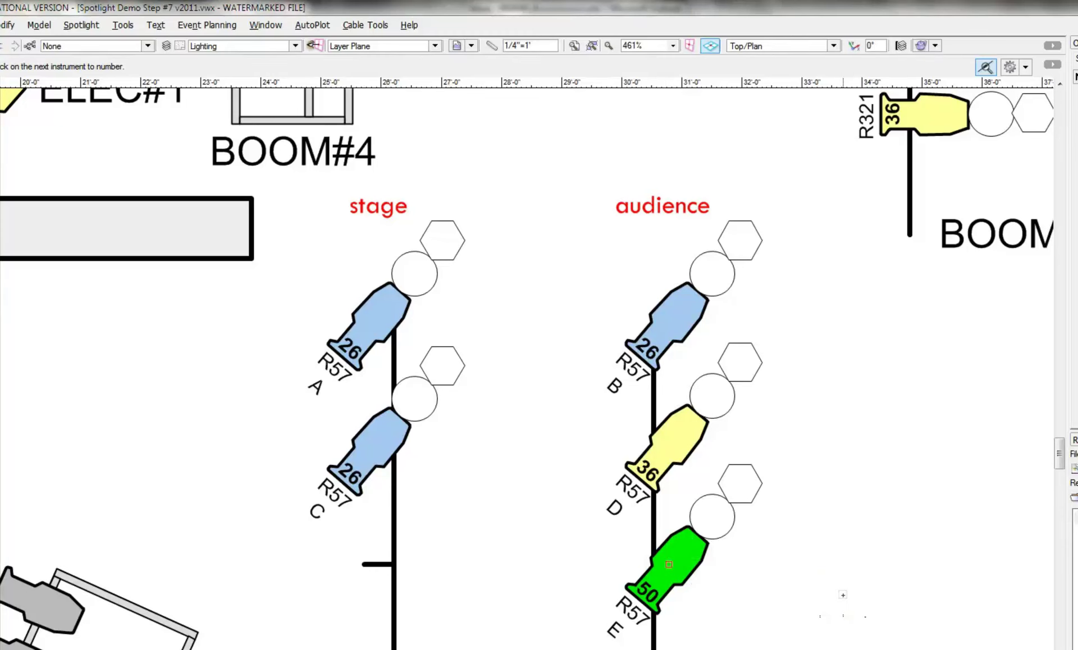
click(854, 586)
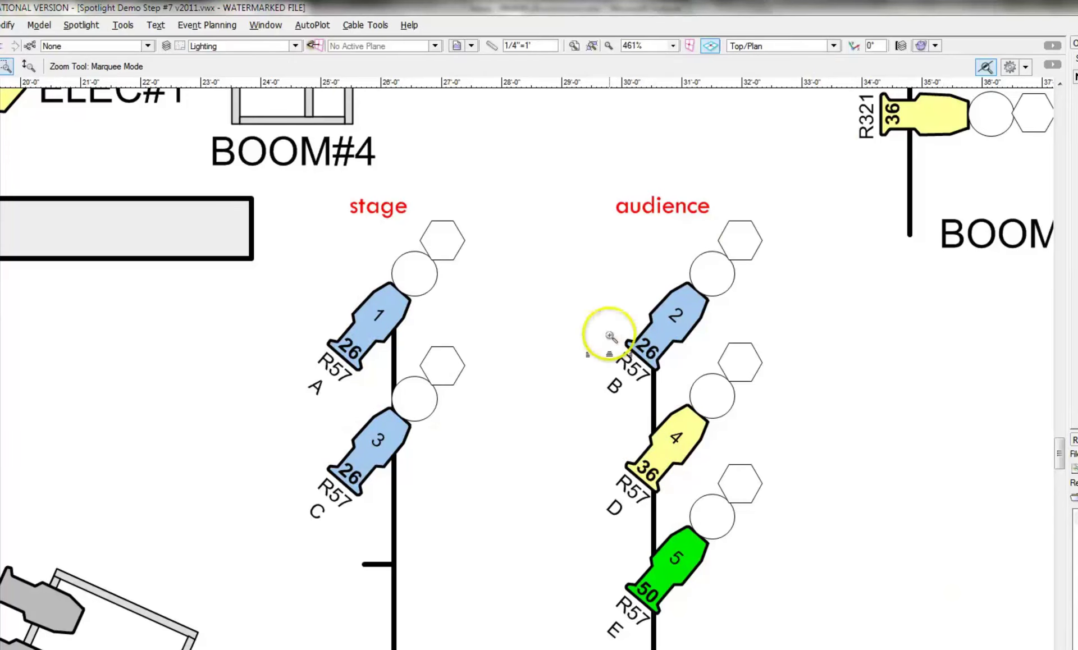
Step: Set the BOOM#4 lighting position's numbering direction to Top To Bottom and auto-number its instruments from 1 to 6
scroll(612, 337, down, 2)
scroll(610, 336, down, 1)
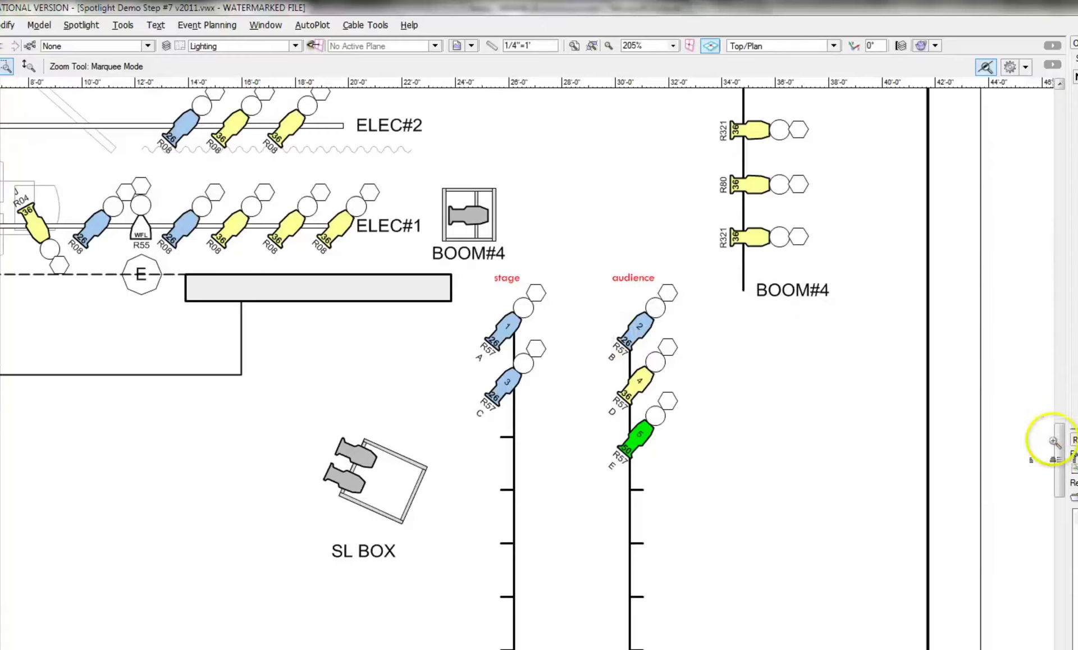
drag(1061, 434, 1060, 415)
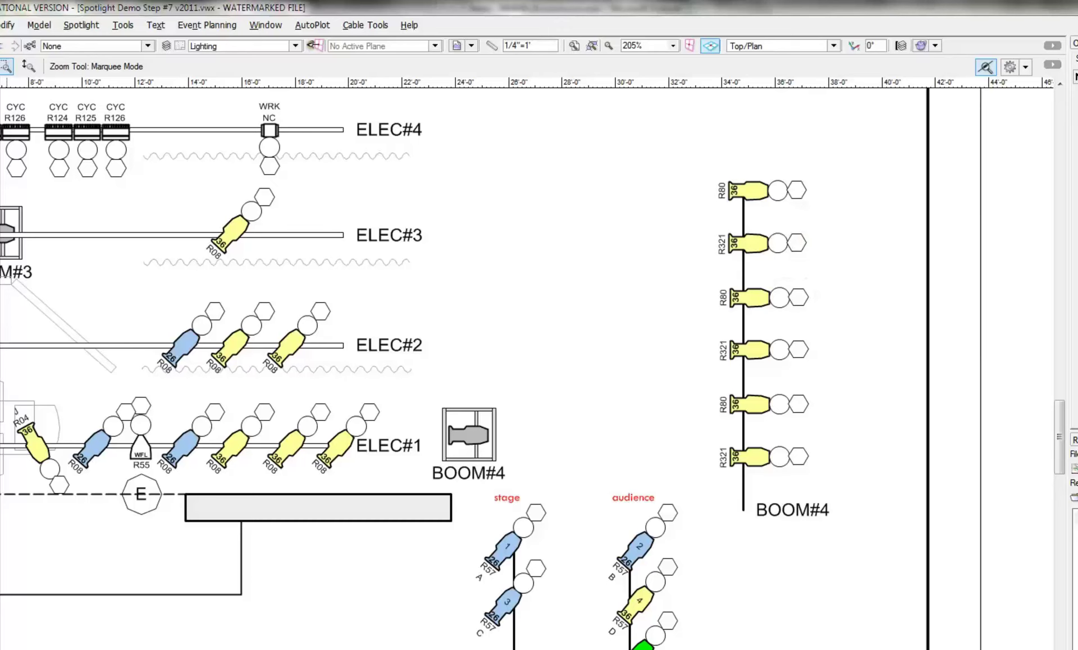
key(x)
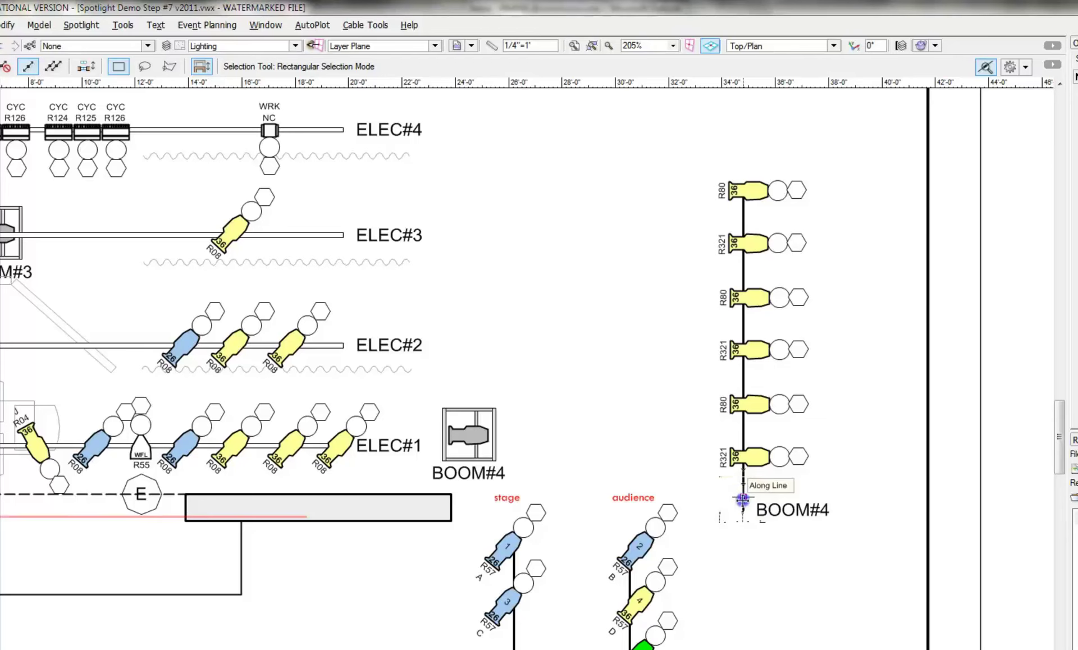
click(742, 499)
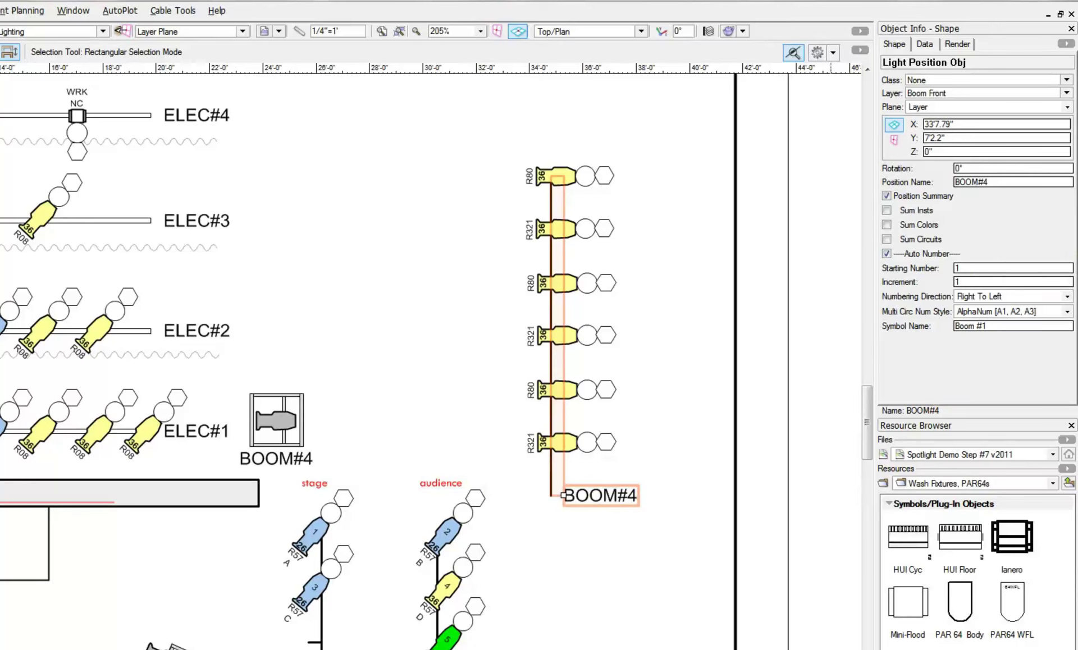
click(888, 253)
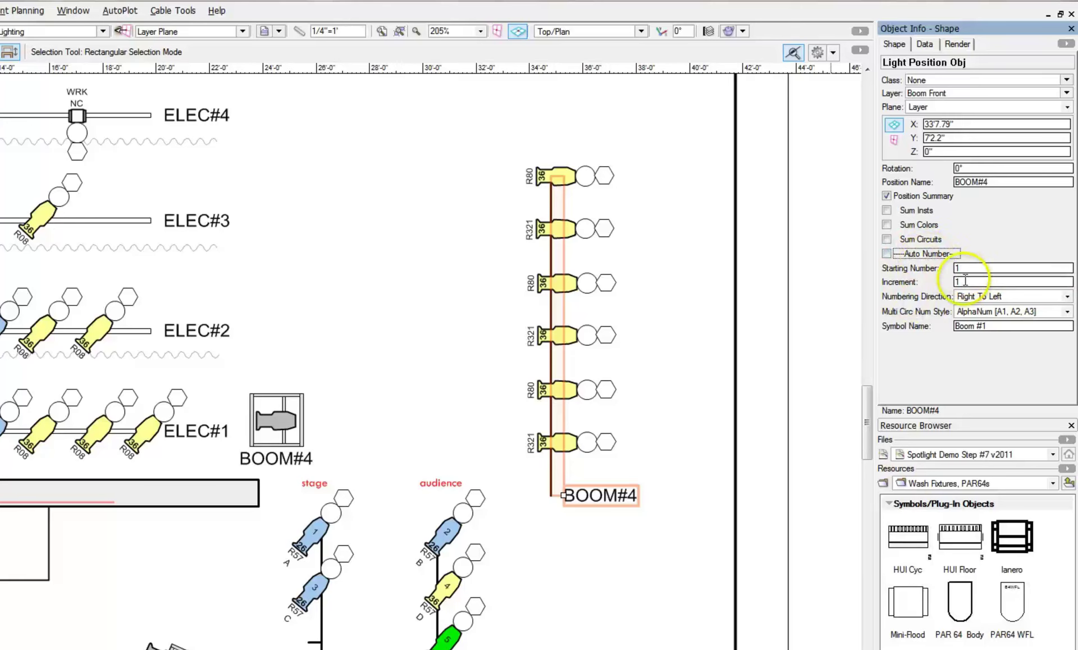
click(1067, 297)
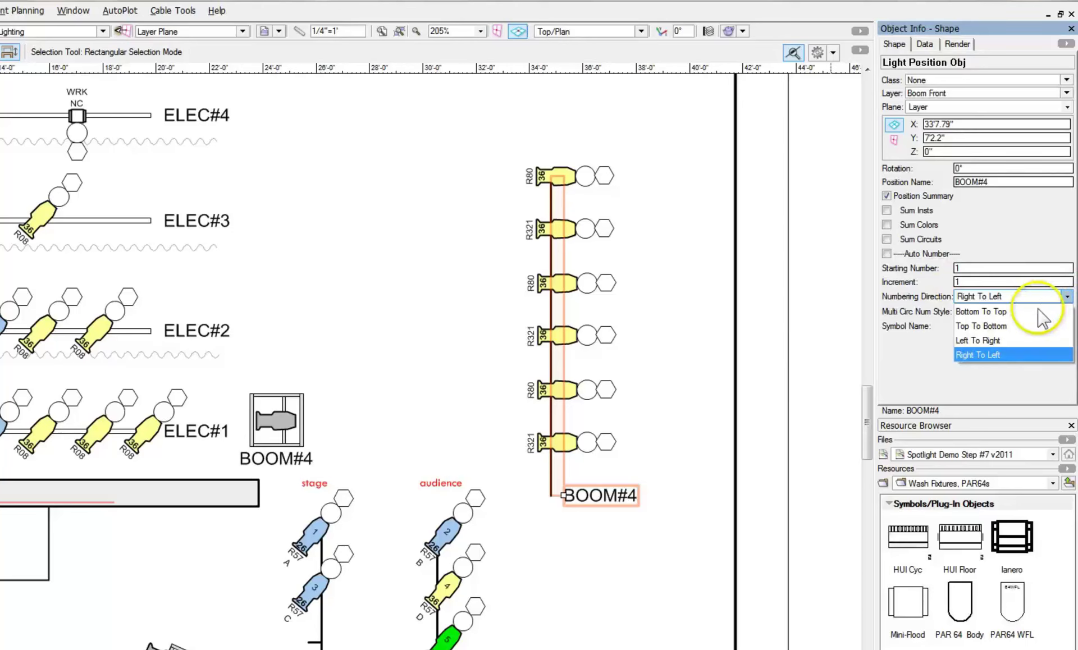
click(1022, 327)
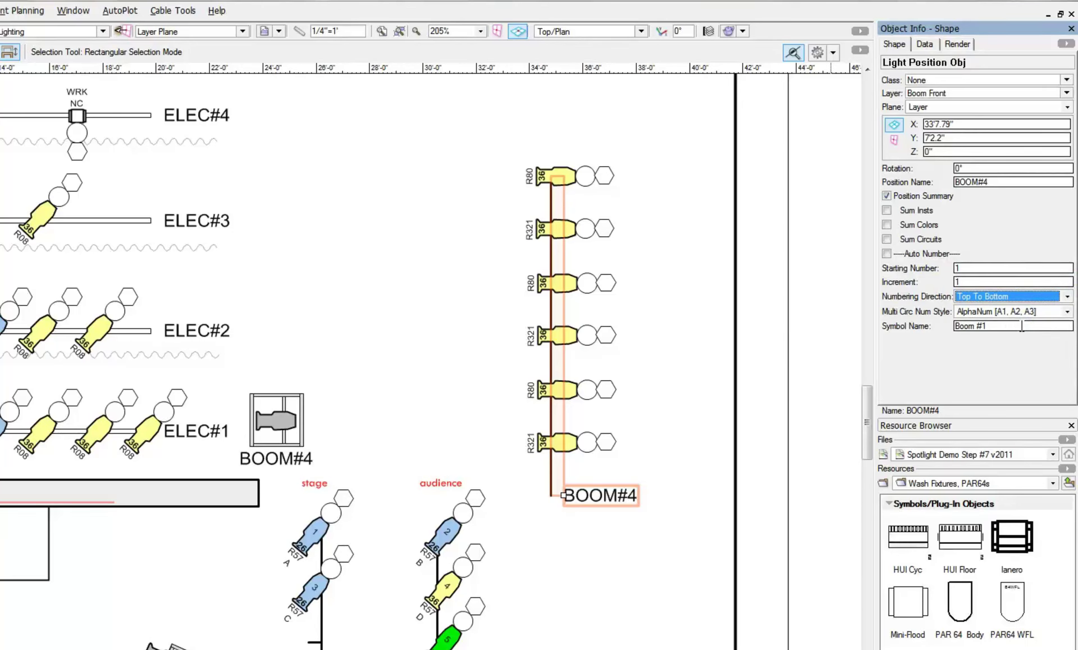
click(886, 254)
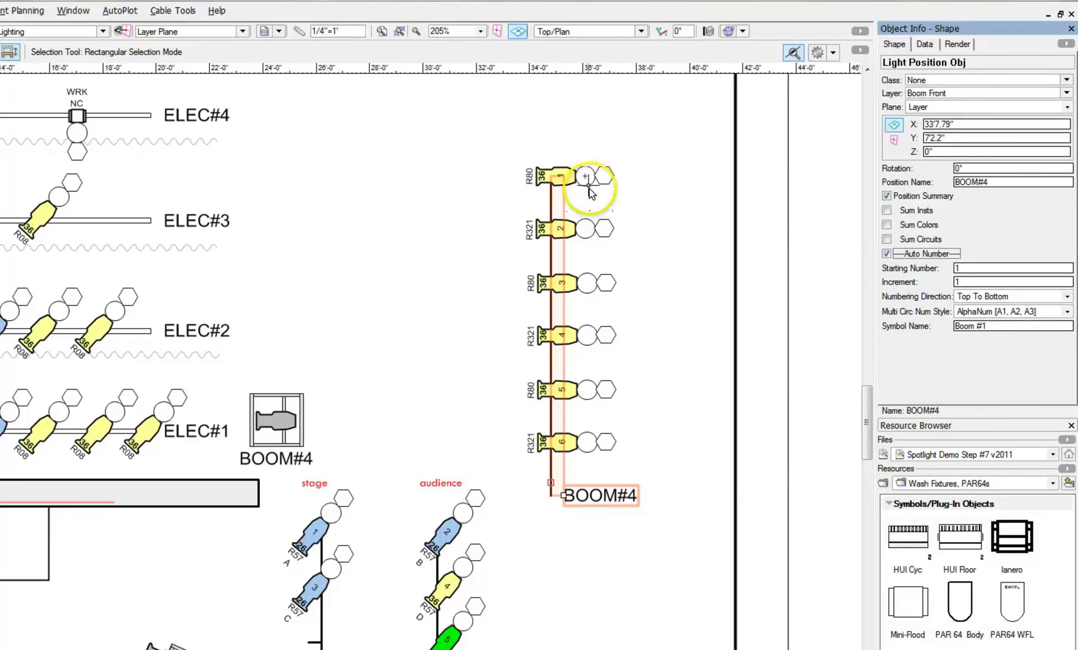
click(688, 184)
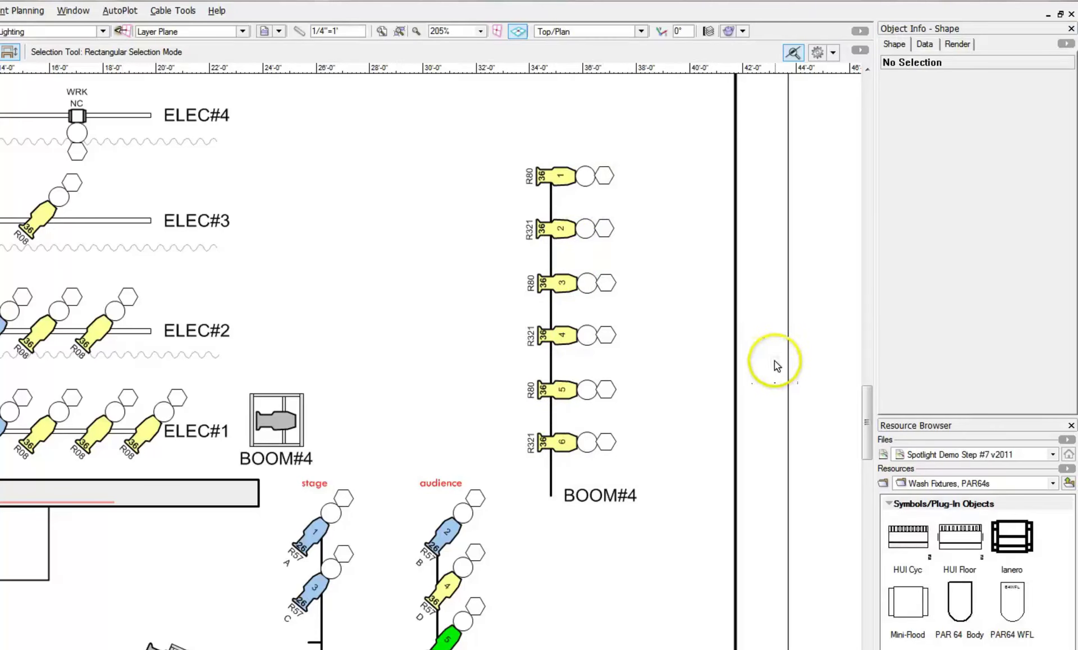
click(698, 331)
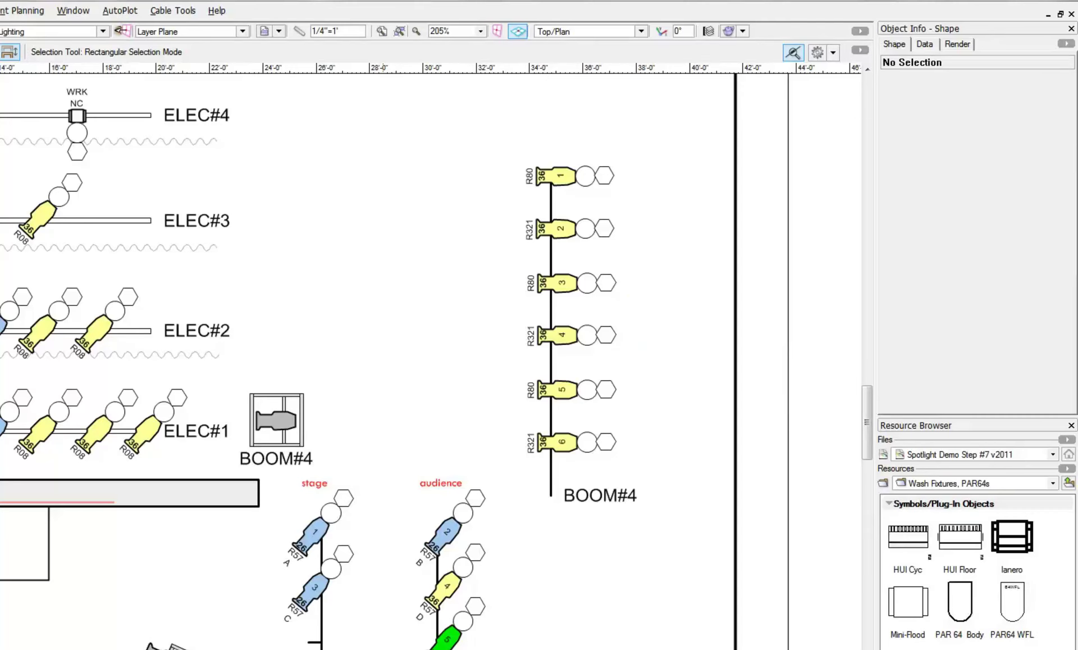
Step: Auto-number the ELEC#1 instruments from 1 to 19, starting at the labelled end, and check the numbers up close along the pipe
scroll(431, 362, left, 12)
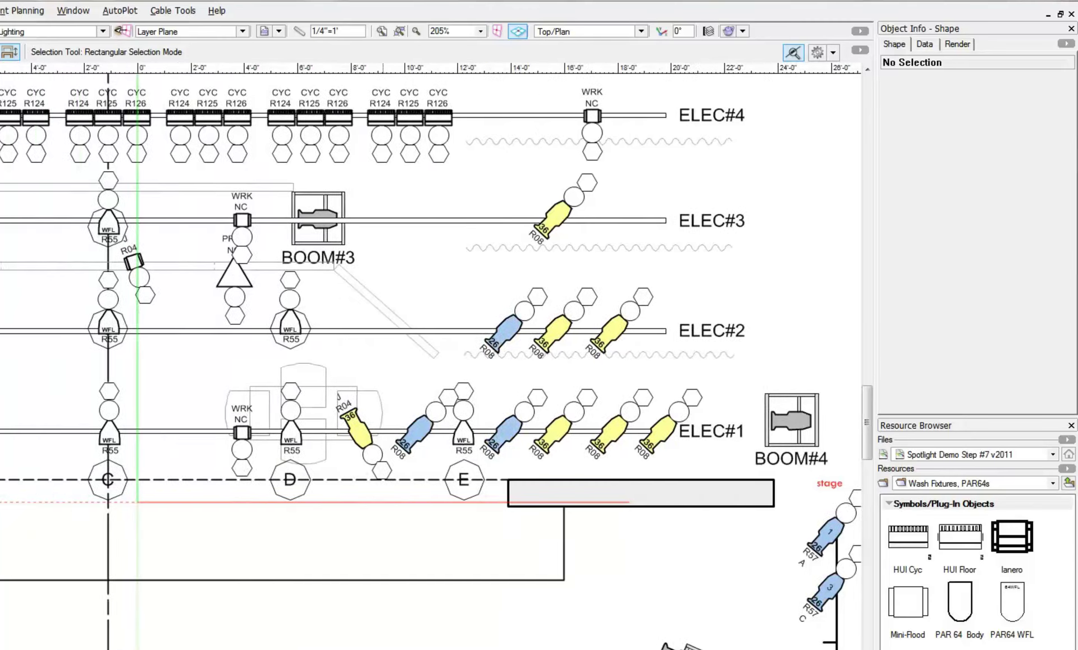
scroll(383, 361, left, 1)
scroll(382, 362, down, 1)
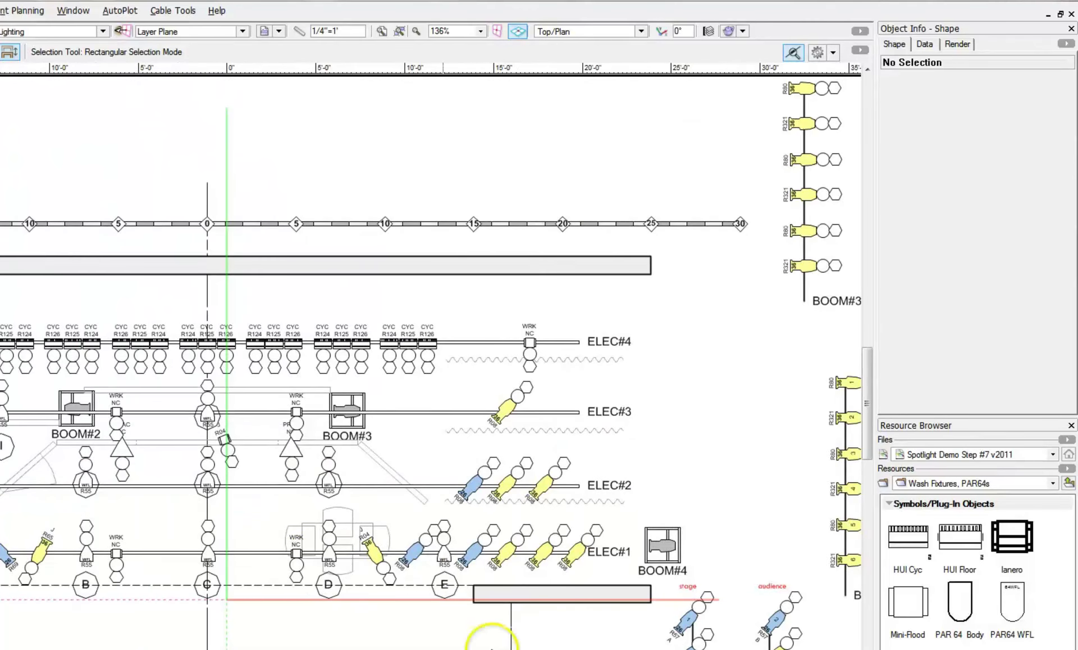
click(263, 554)
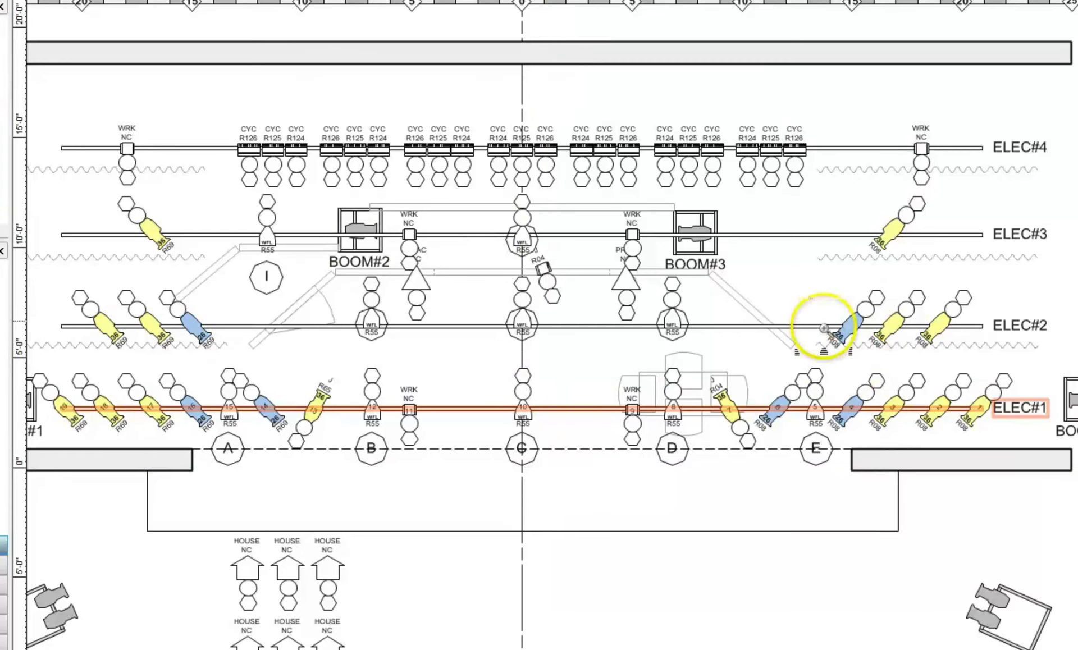
drag(681, 260, 1051, 574)
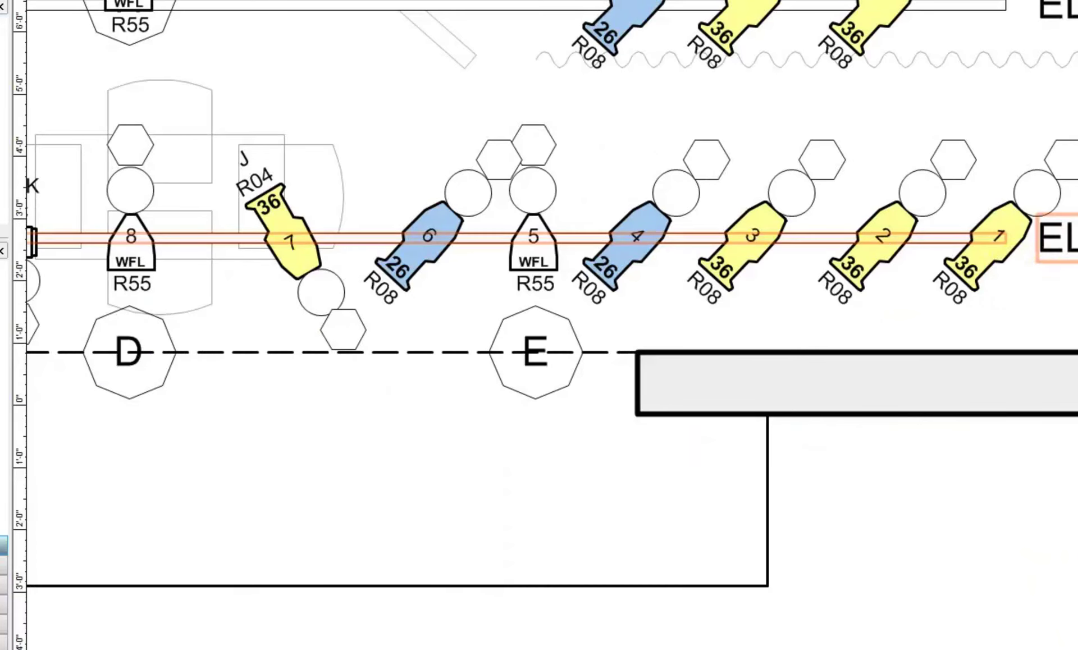
scroll(553, 294, right, 5)
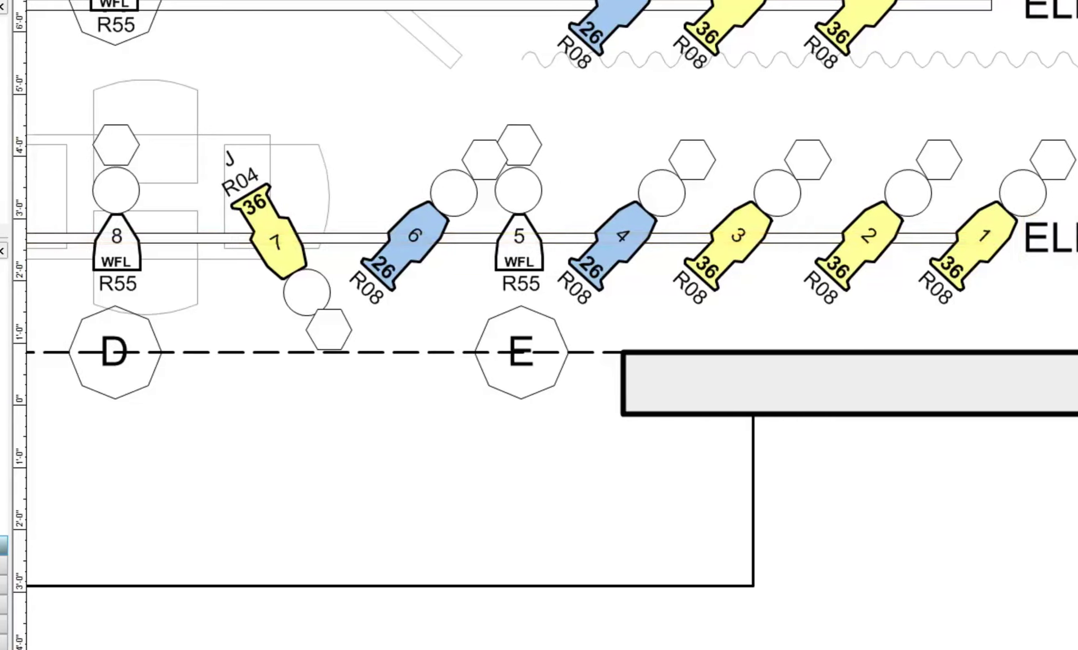
scroll(553, 295, left, 4)
scroll(552, 294, left, 10)
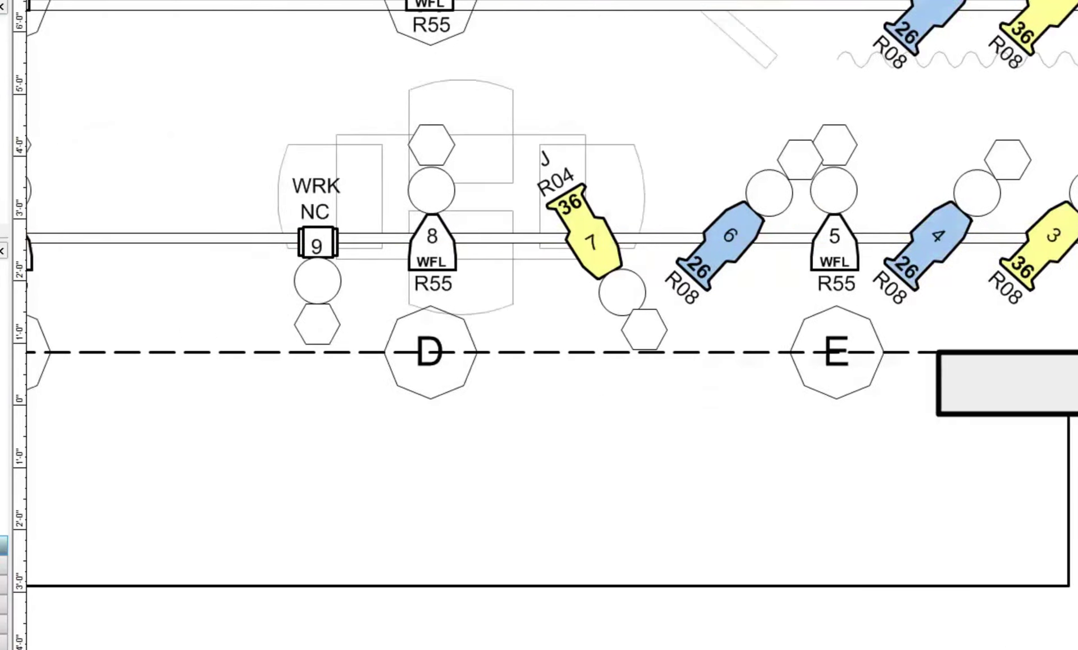
scroll(553, 295, left, 12)
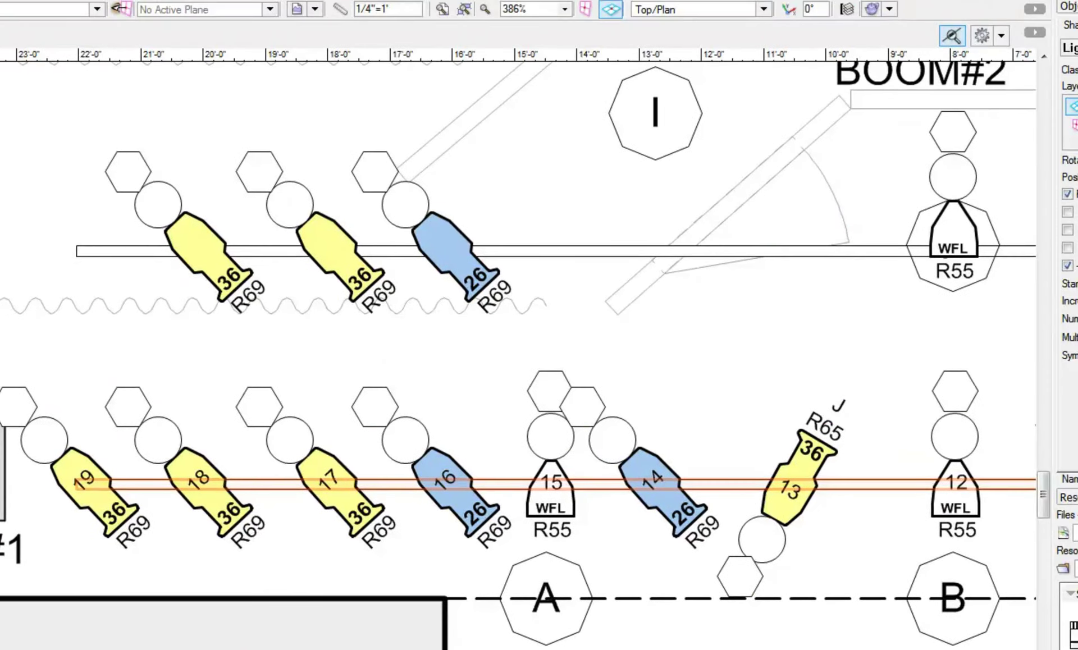
Step: Turn Auto Number off and on again for ELEC#2 to number its instruments 1 to 9 from the labelled end, and check them
click(828, 253)
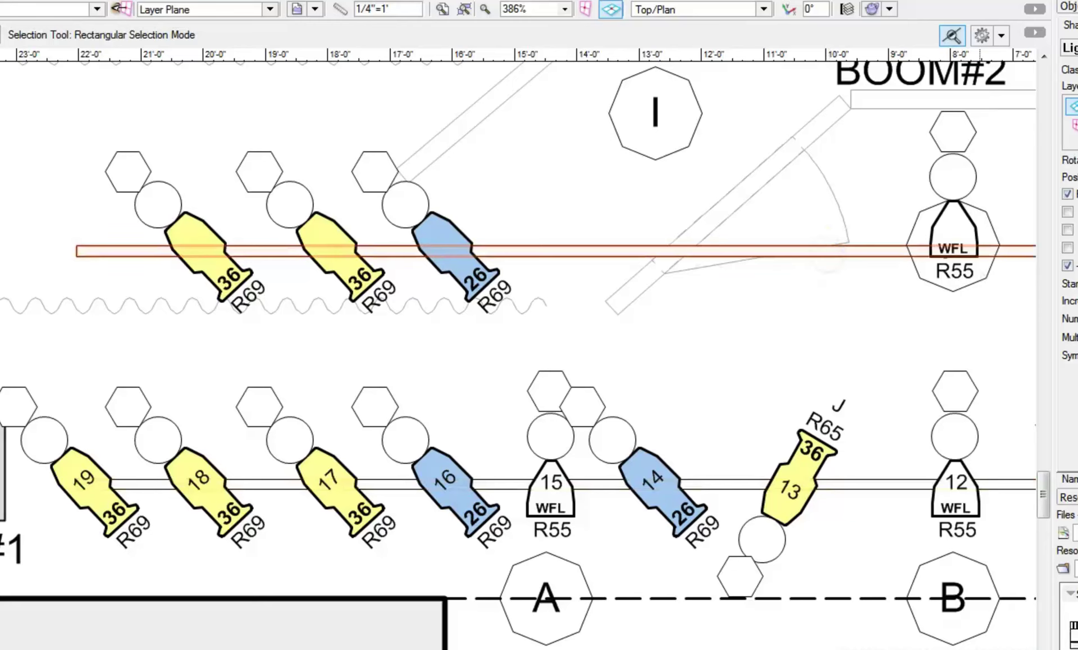
click(1067, 265)
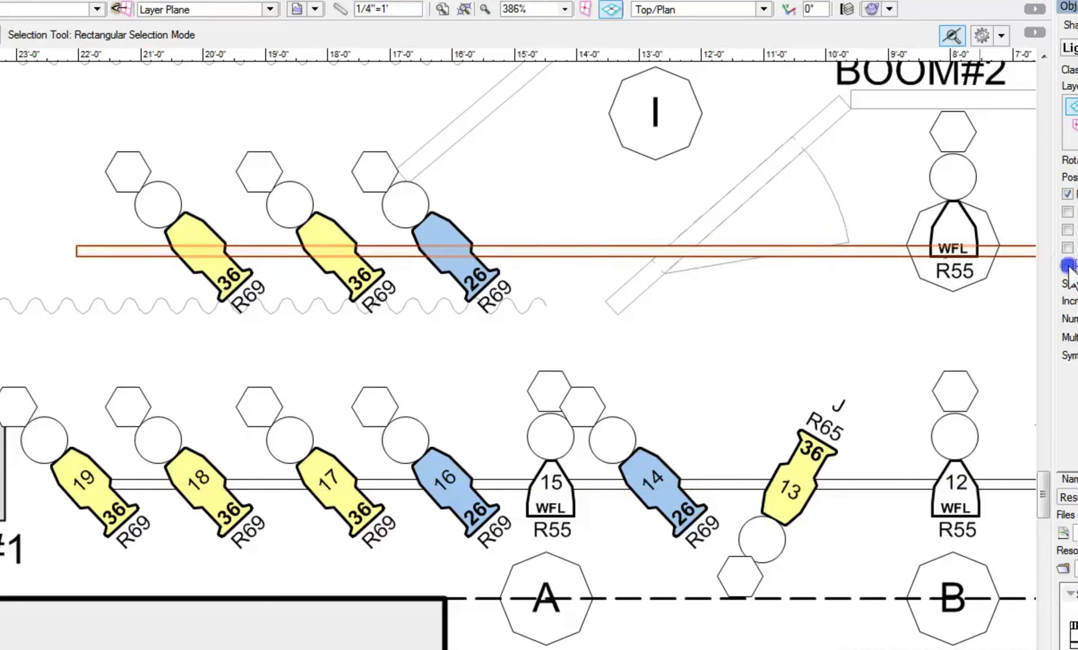
click(1068, 265)
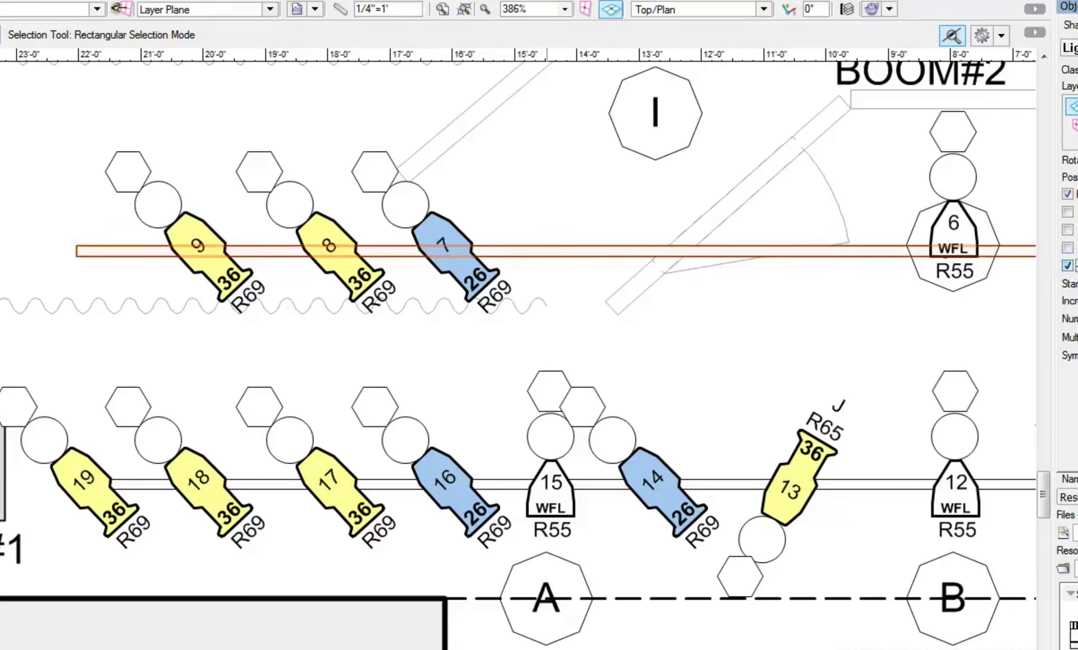
scroll(518, 356, right, 15)
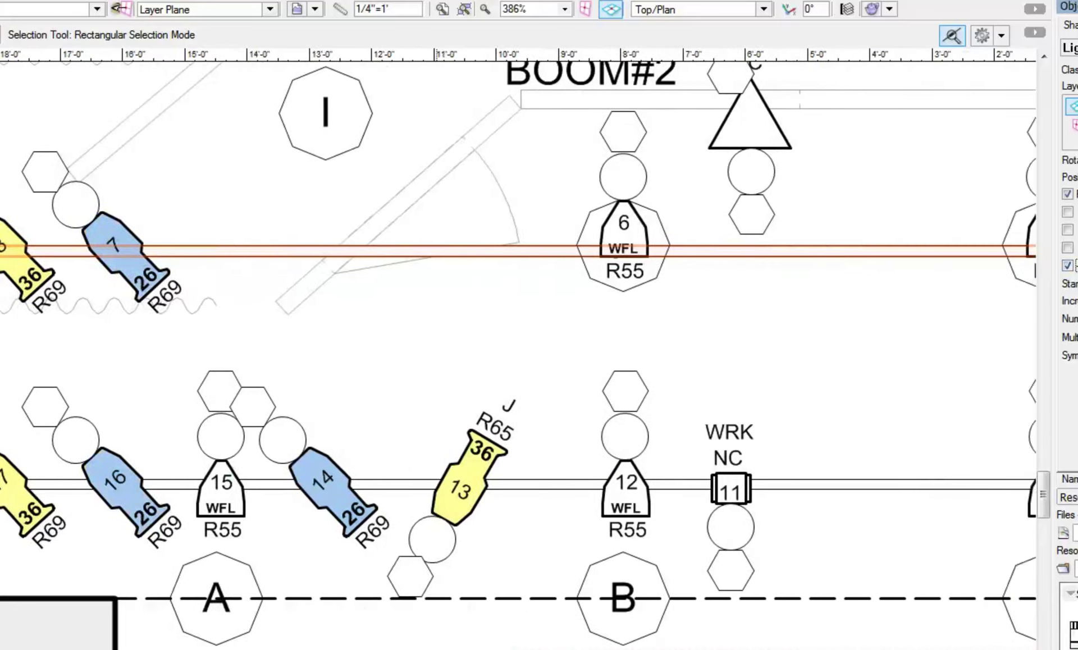
scroll(519, 356, right, 13)
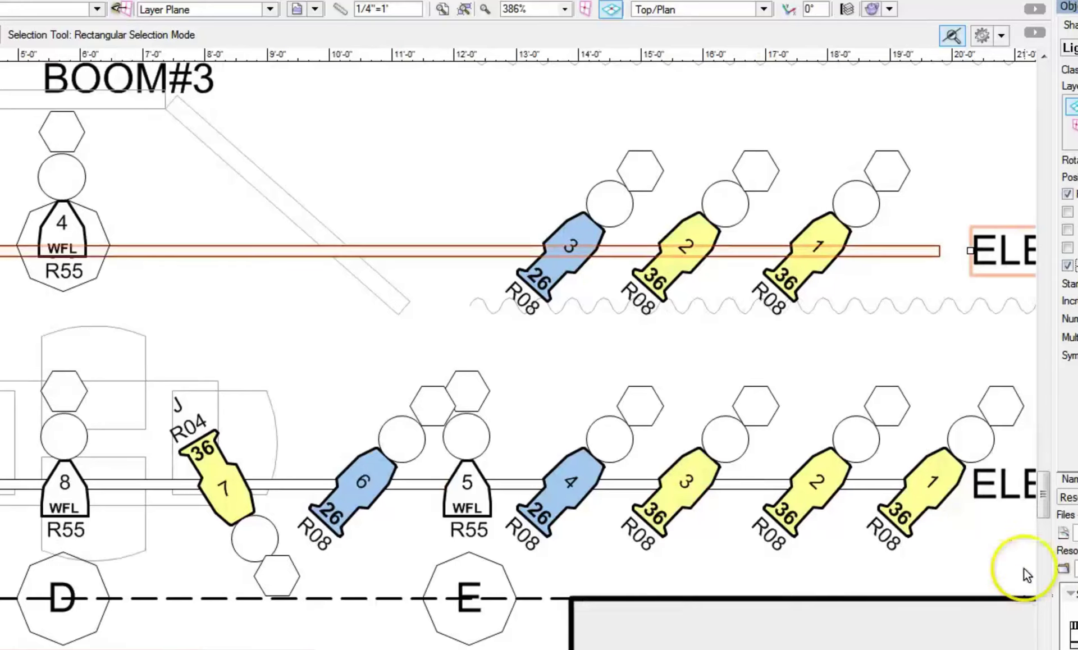
Step: Auto-number the ELEC#3 instruments from 1 to 6, starting at the labelled end, and check the numbers along the pipe
drag(1044, 506, 1047, 486)
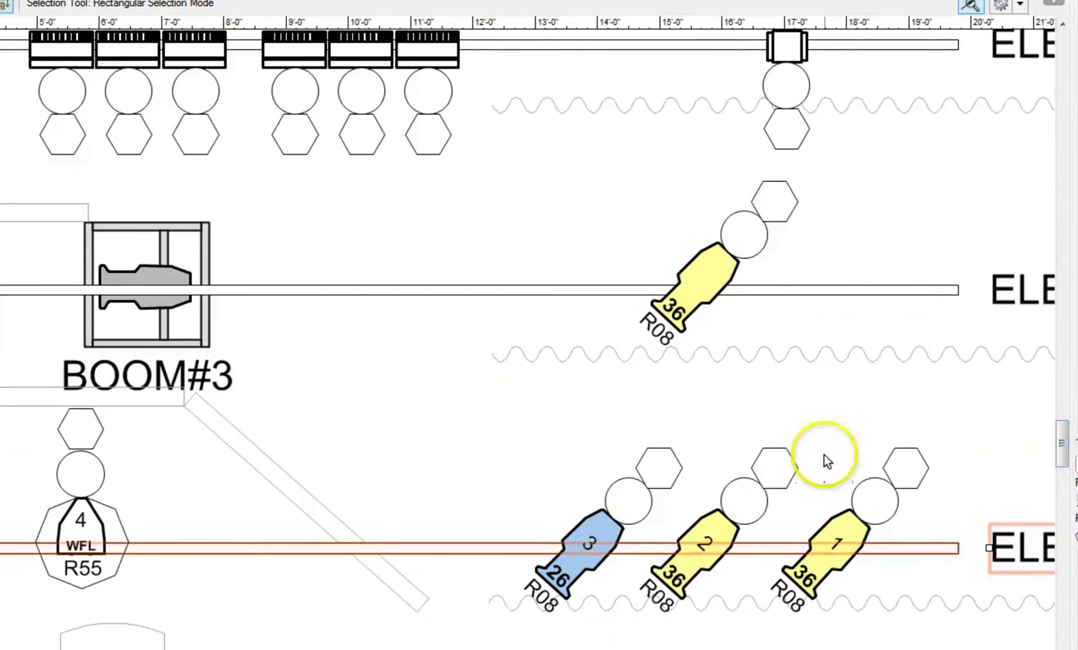
click(840, 292)
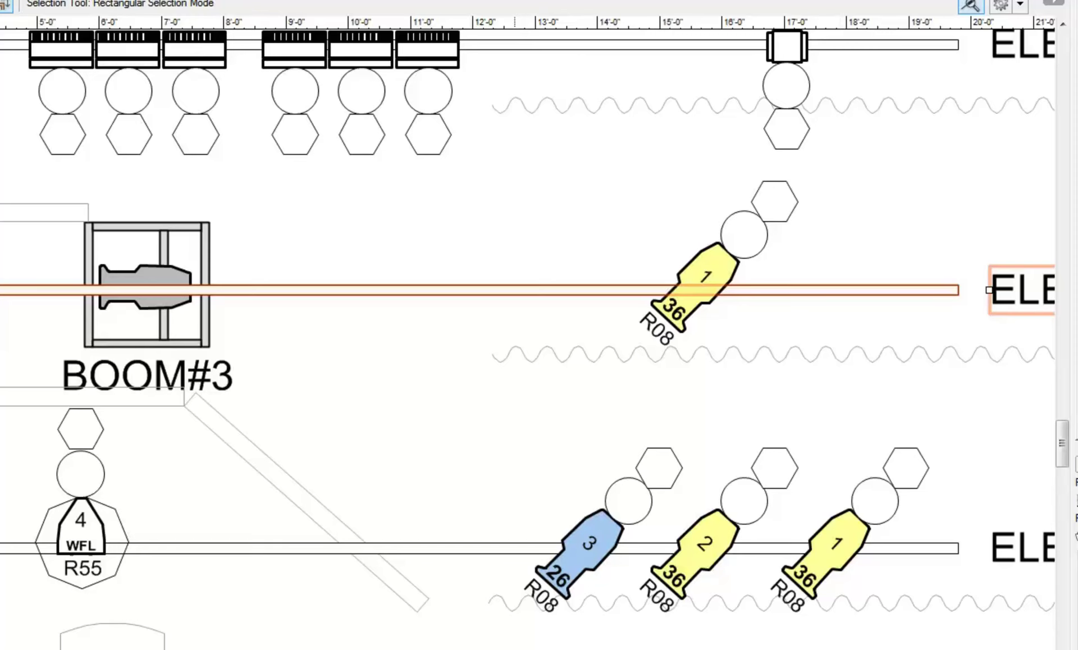
scroll(515, 337, left, 10)
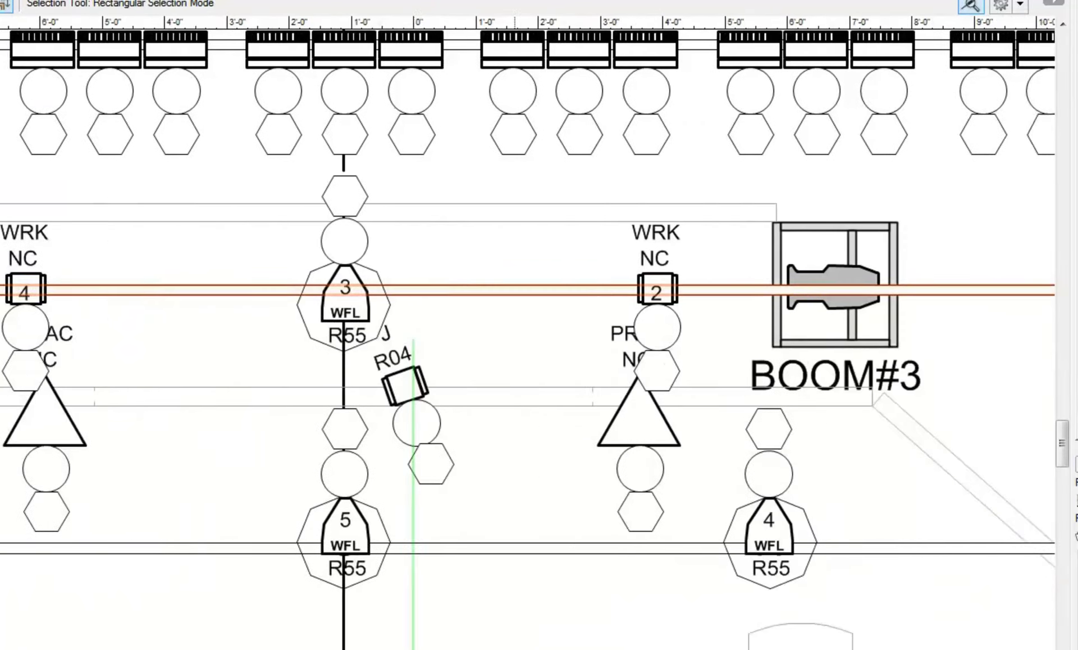
scroll(527, 337, left, 7)
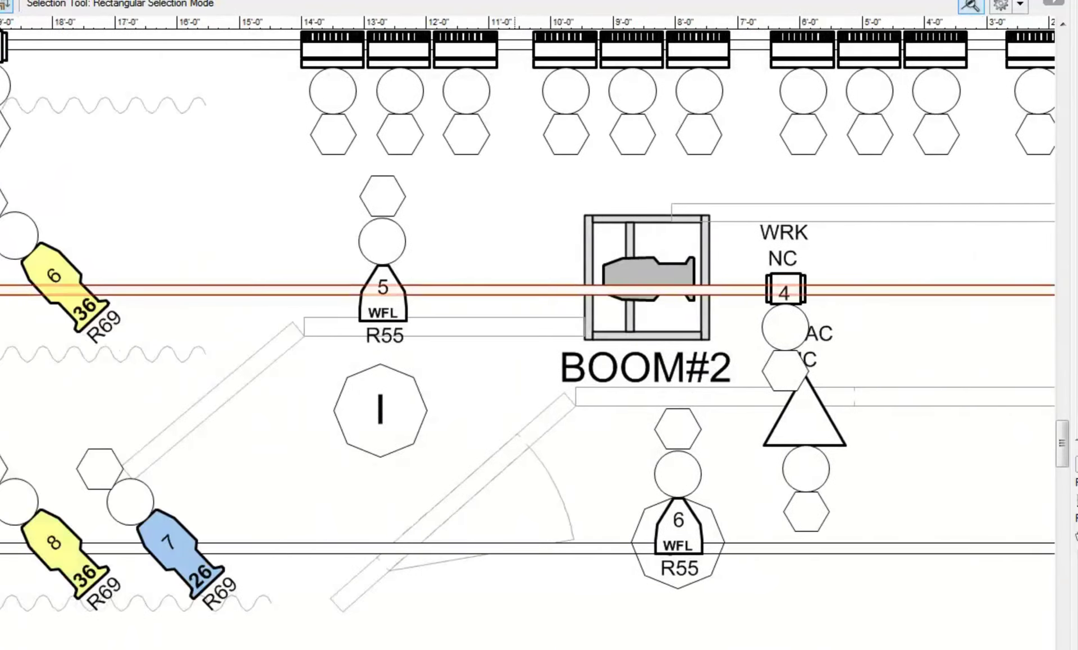
scroll(650, 637, down, 4)
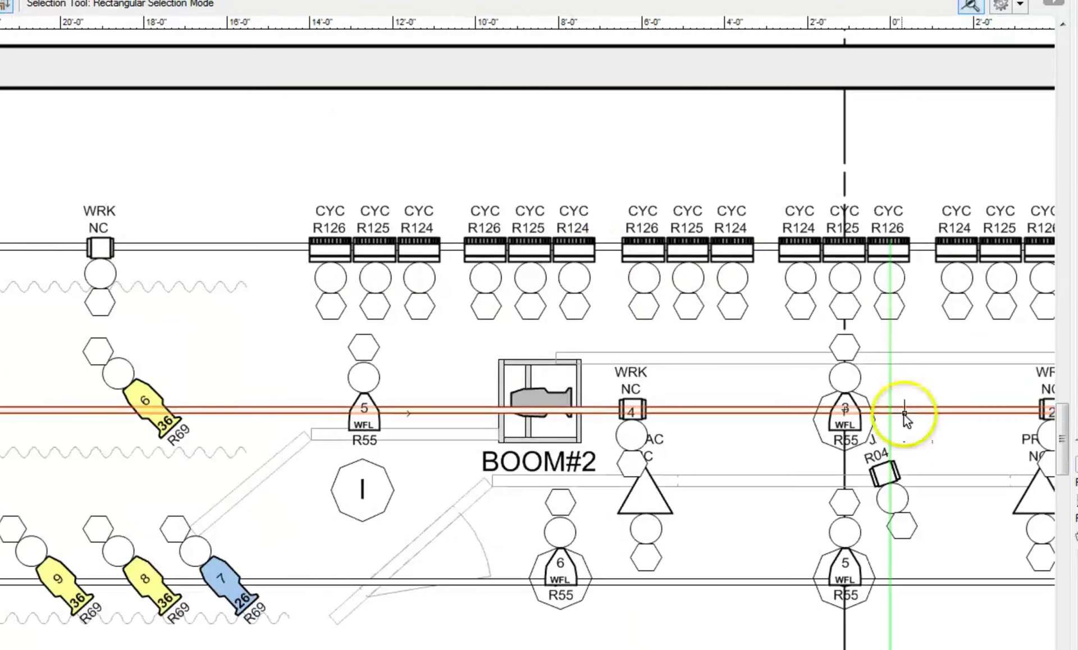
Step: Auto-number the ELEC#4 work lights and cyc units from 1 to 23, starting at the labelled end, and check the numbers
scroll(528, 337, right, 10)
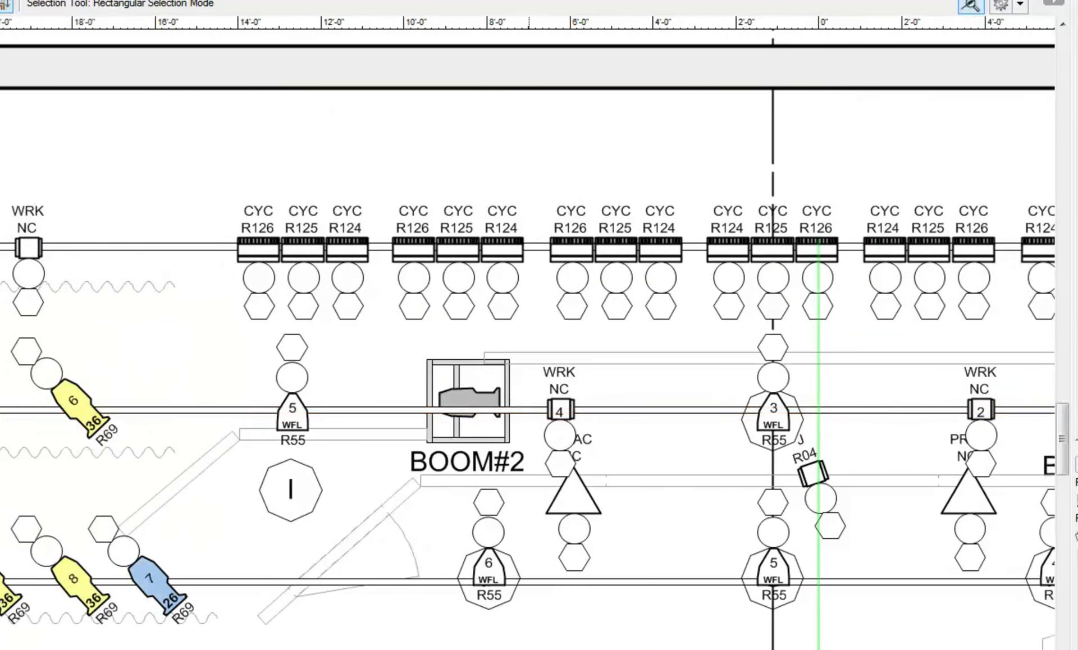
click(854, 254)
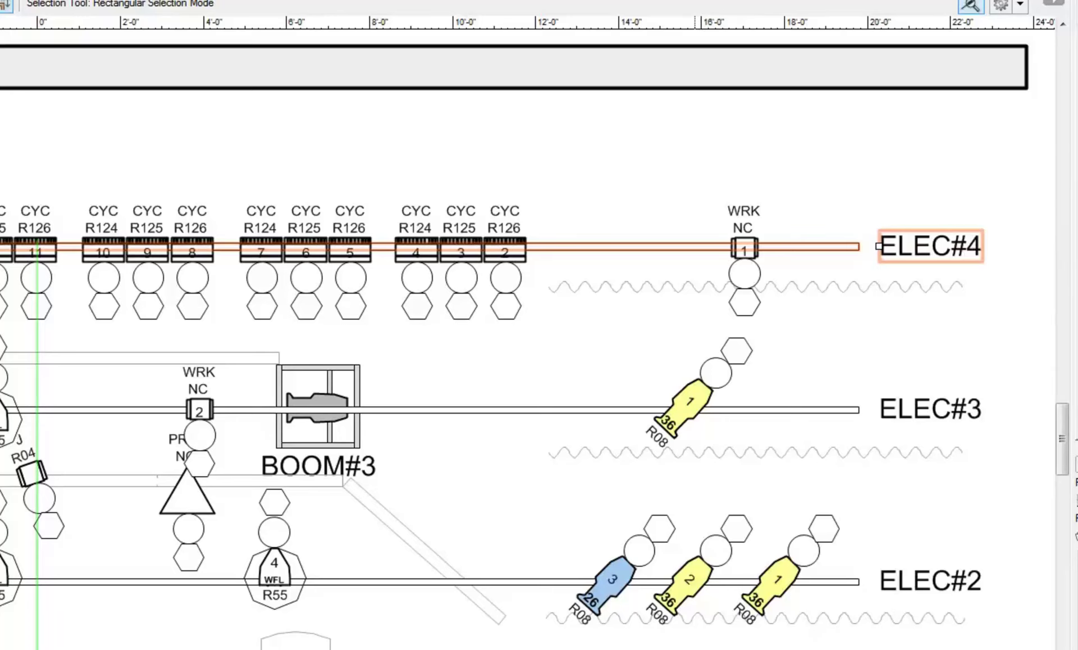
scroll(527, 339, left, 10)
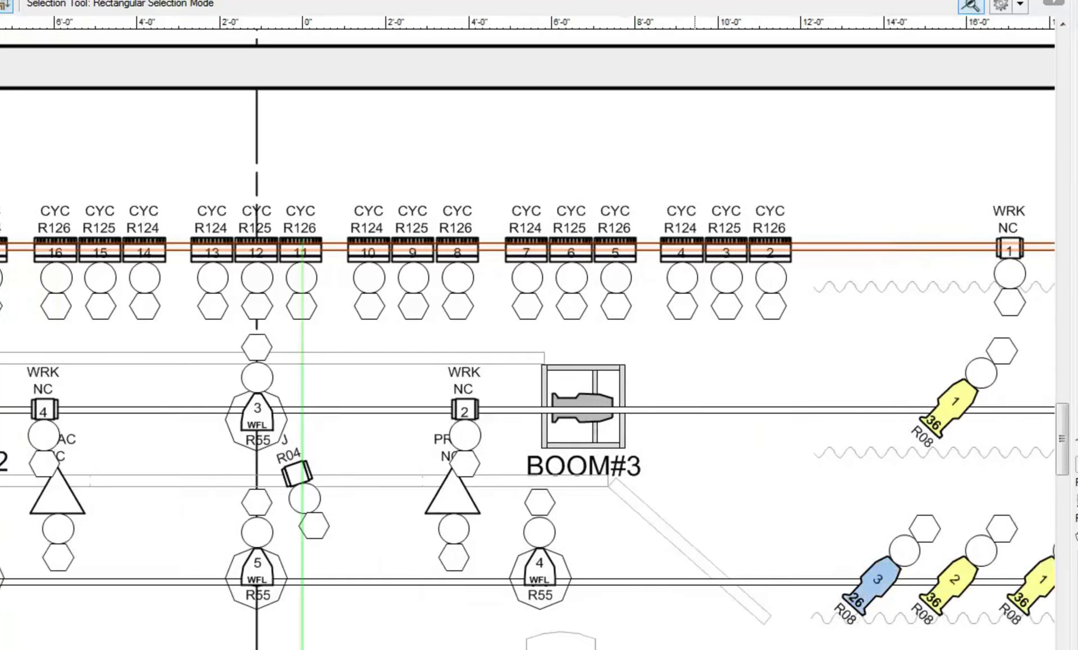
scroll(528, 340, left, 7)
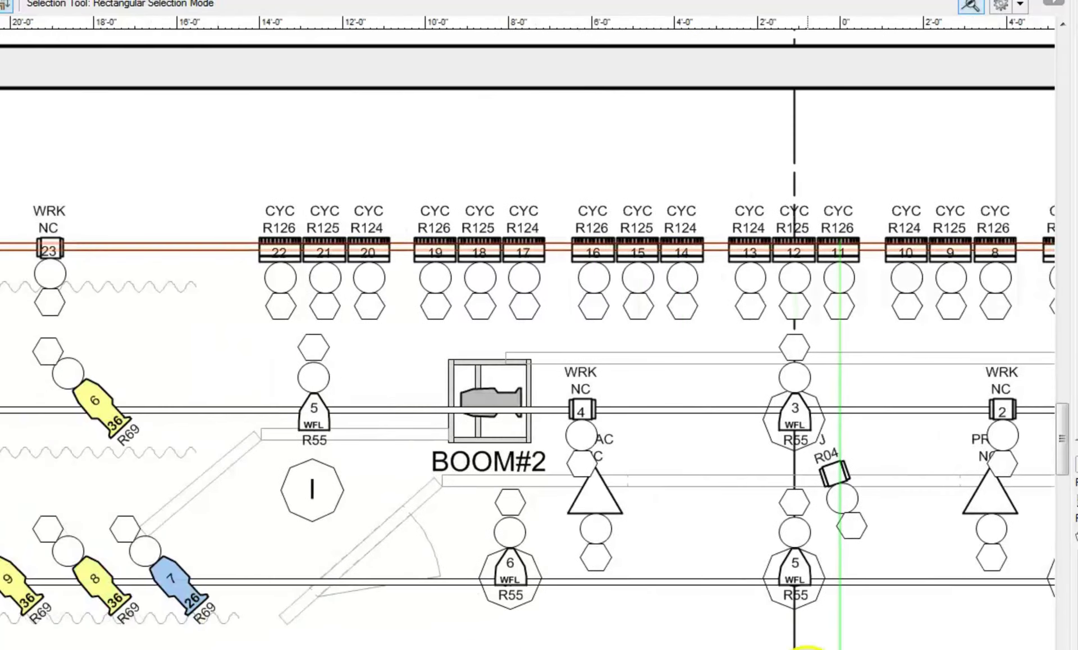
click(733, 649)
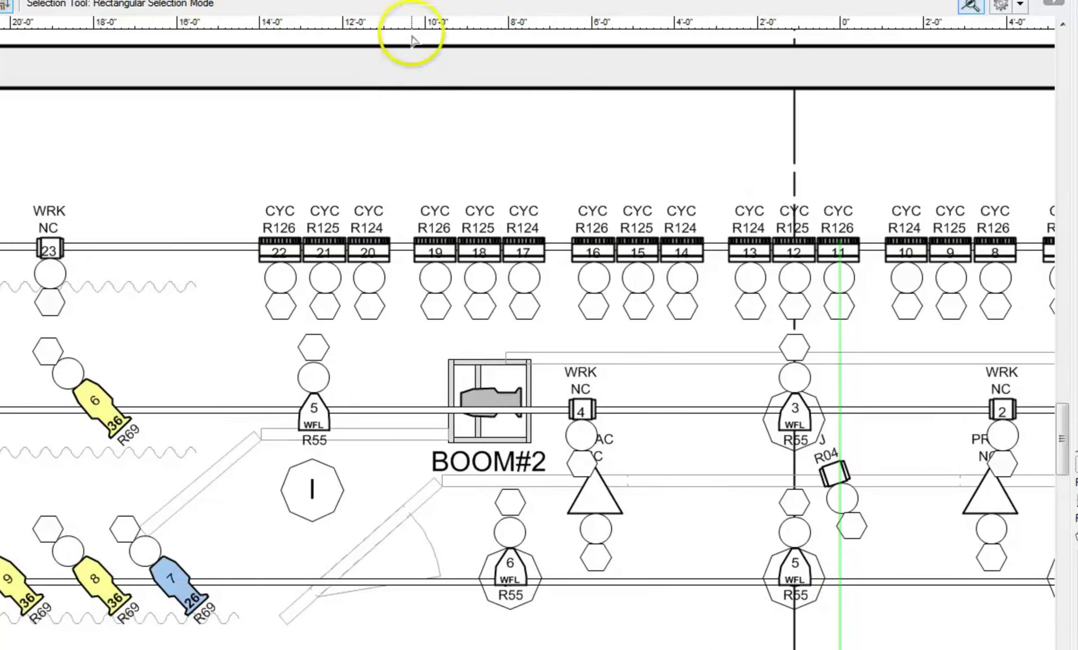
Step: Toggle Position Summary off and on again for FOH#1, add Sum Insts to it, and inspect the resulting instrument table
click(466, 0)
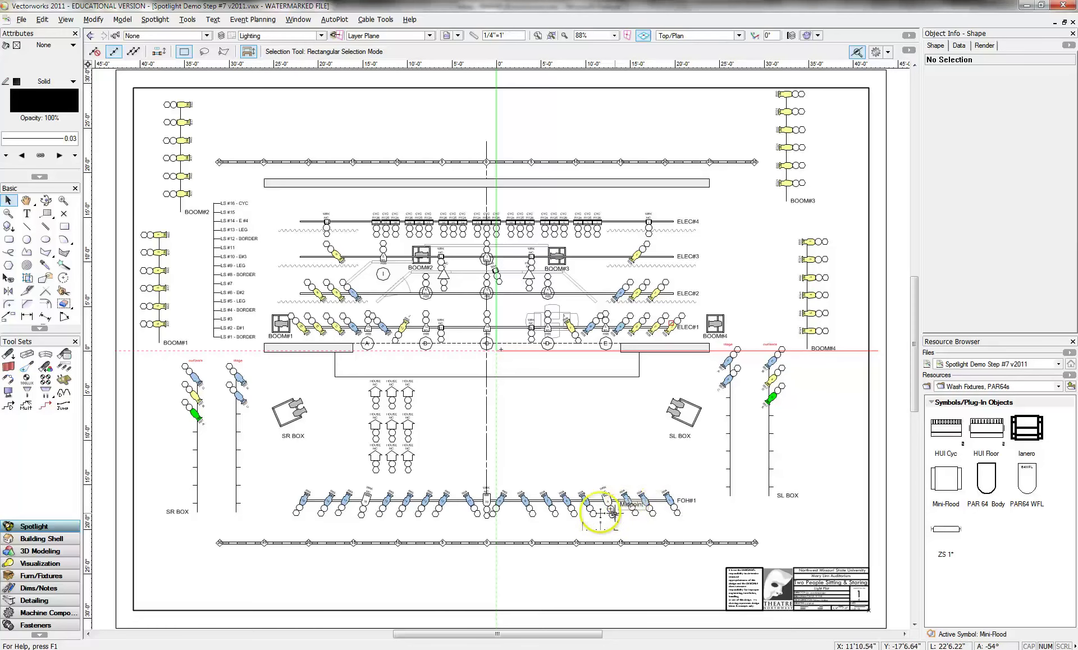
click(513, 500)
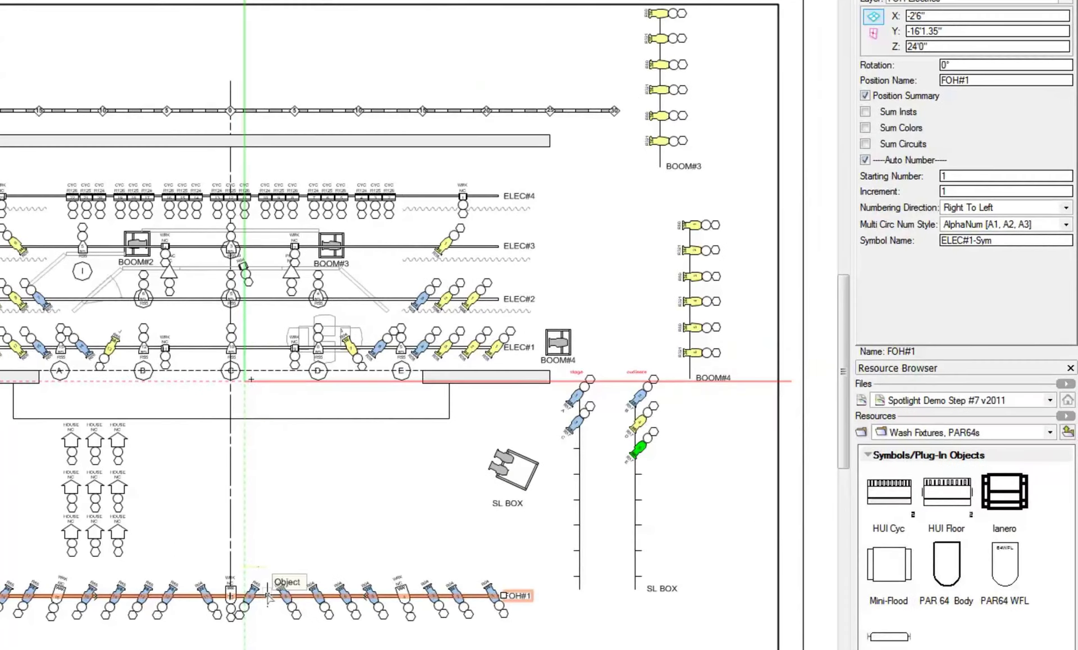
double_click(334, 571)
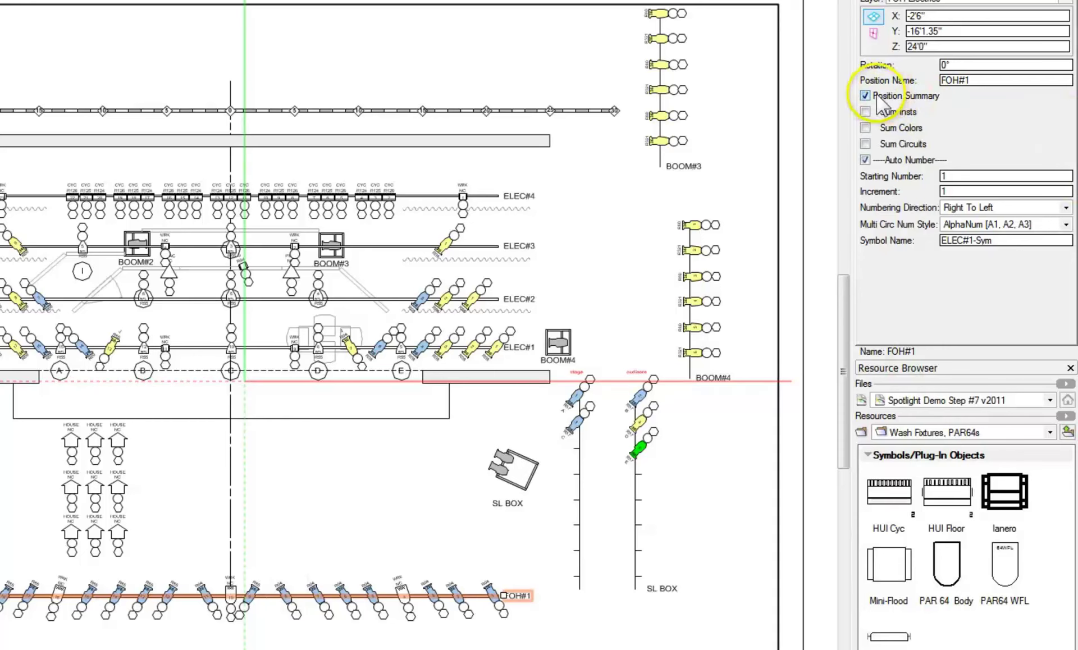
click(865, 95)
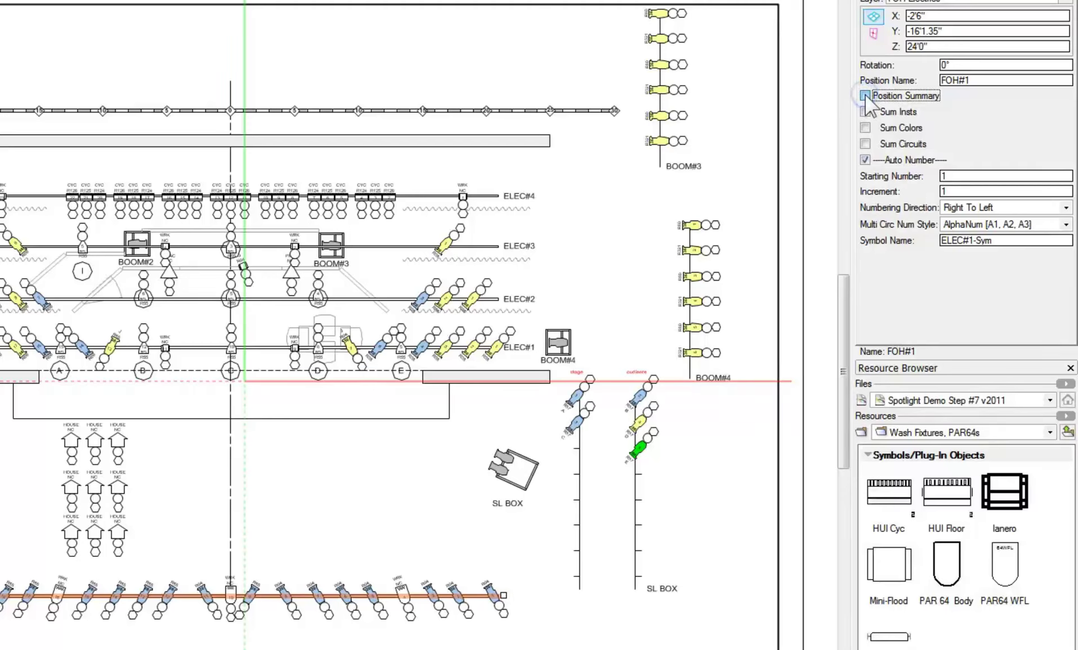
click(865, 96)
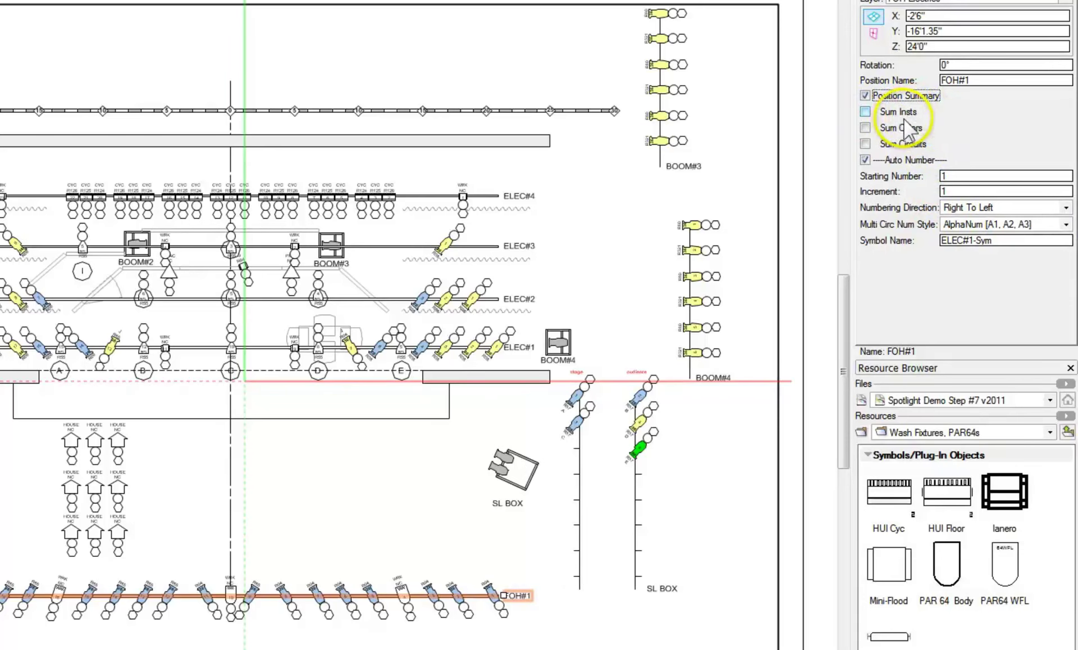
click(865, 111)
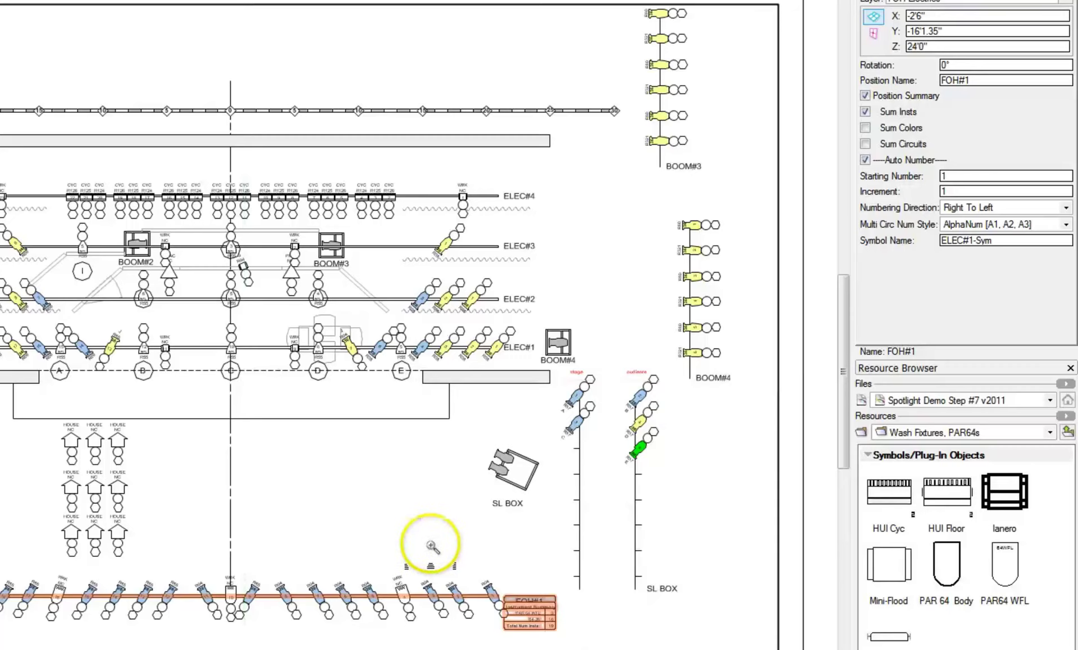
drag(426, 538, 602, 649)
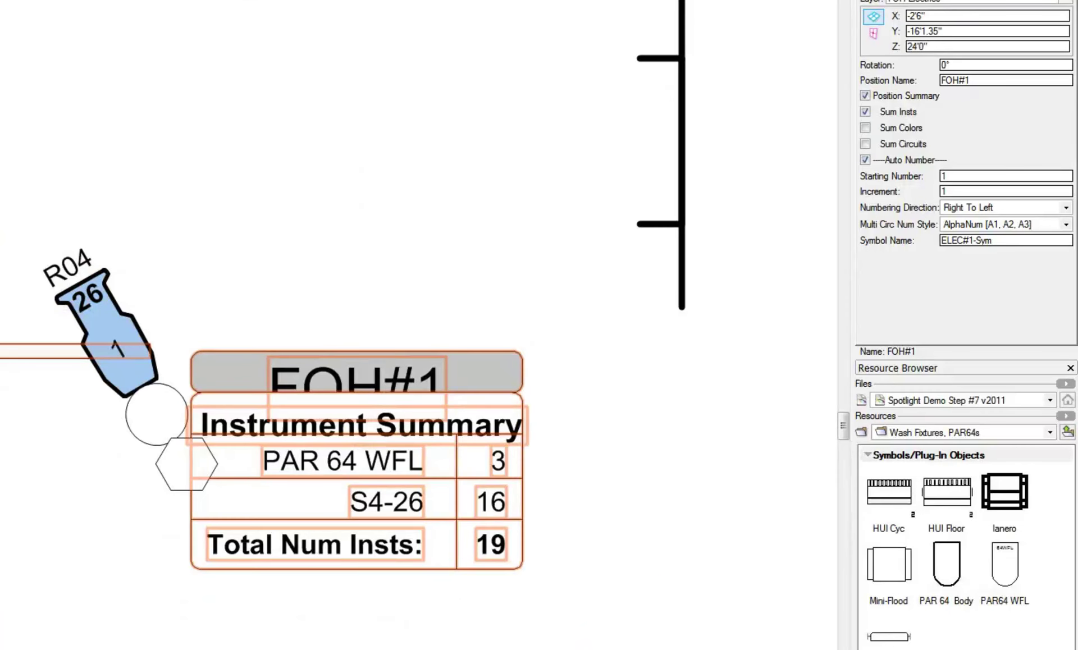
click(336, 292)
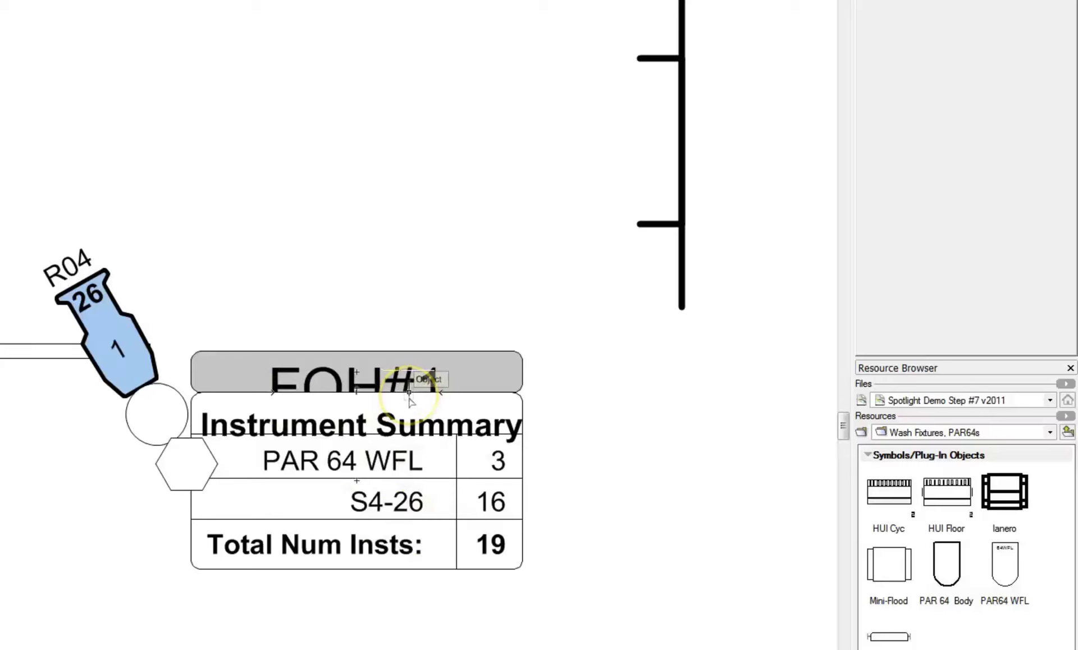
click(433, 400)
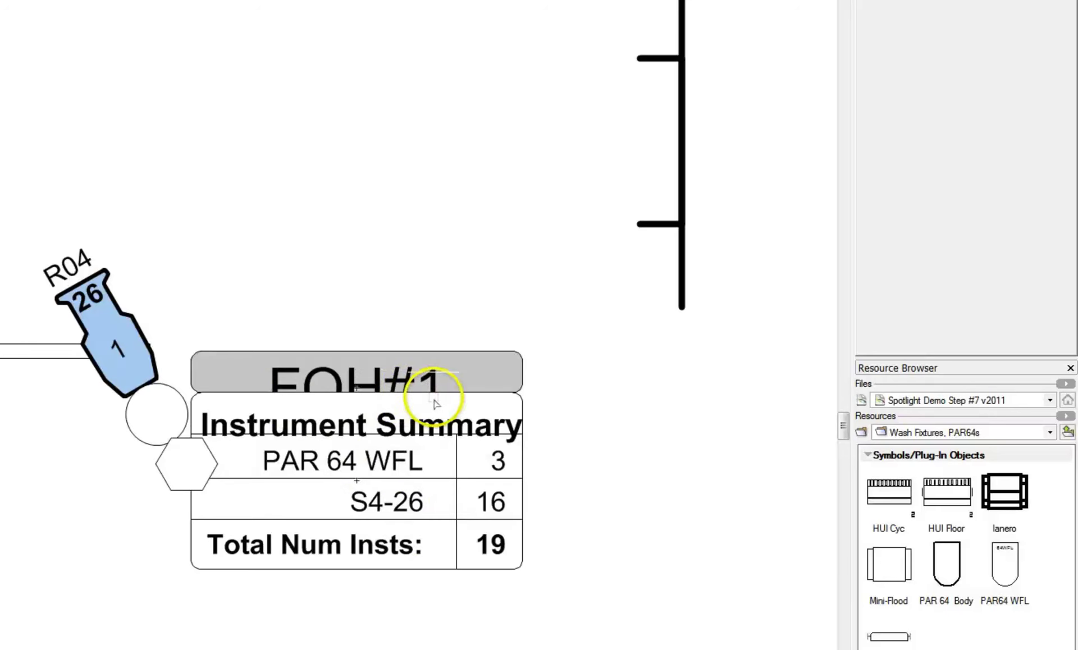
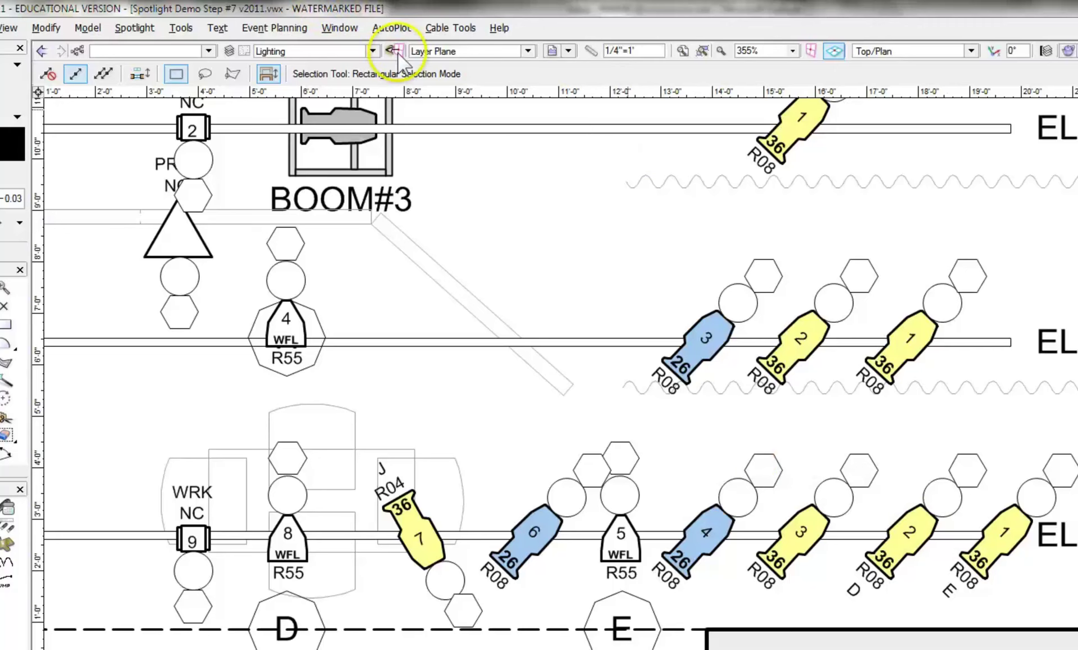
Step: Set up Find and Modify to copy the Focus field to the Purpose field for all lights whose Position is ELEC#1
click(138, 35)
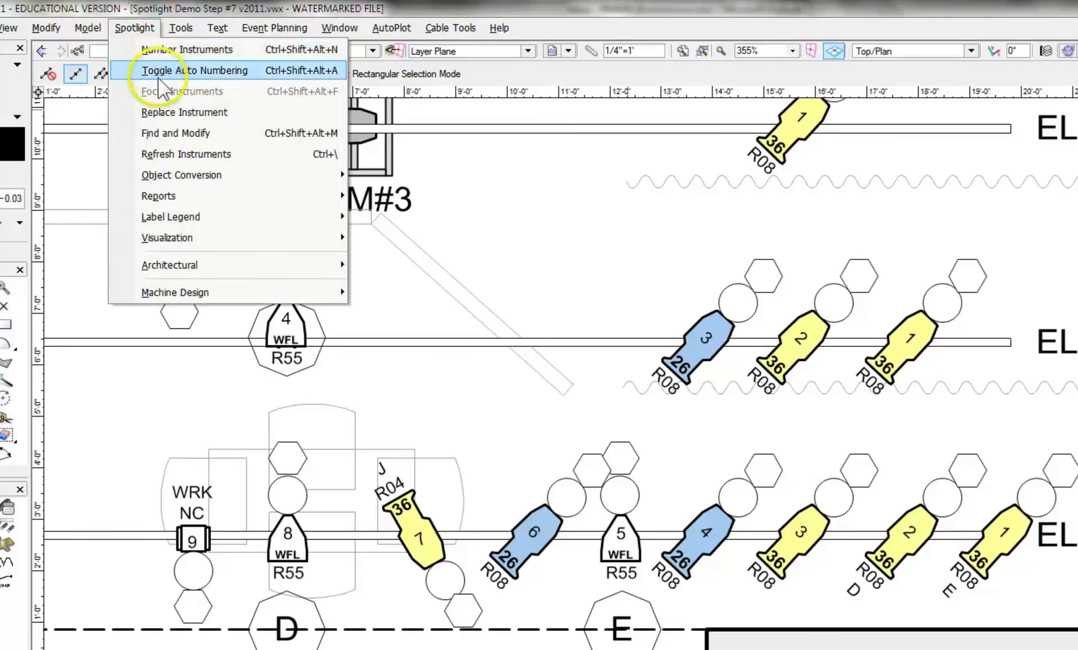
click(182, 133)
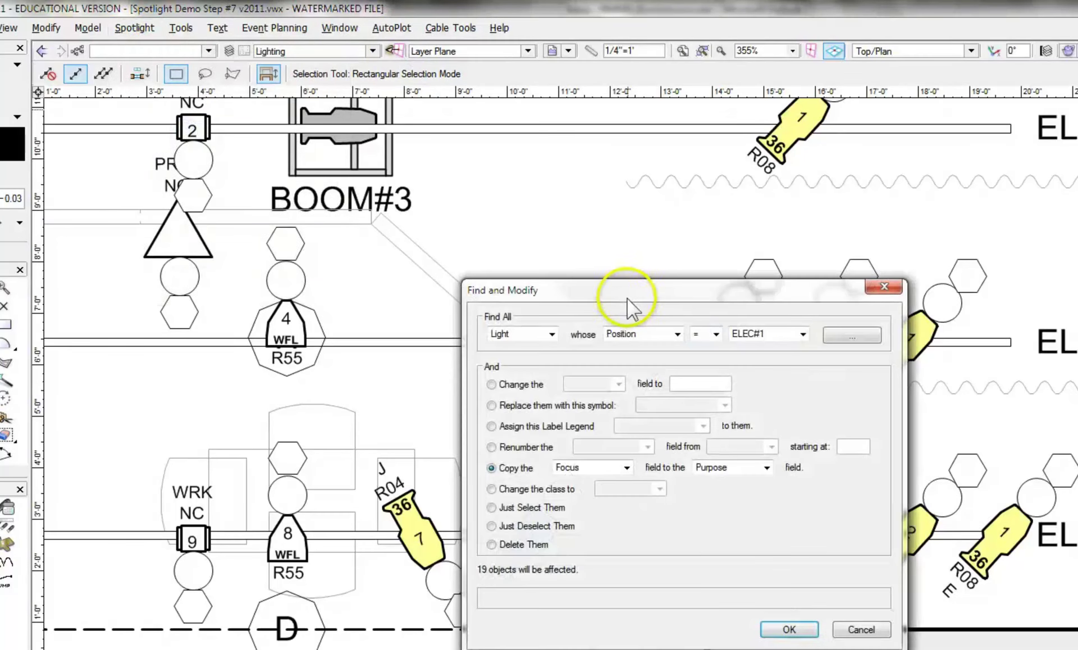
drag(627, 291, 571, 76)
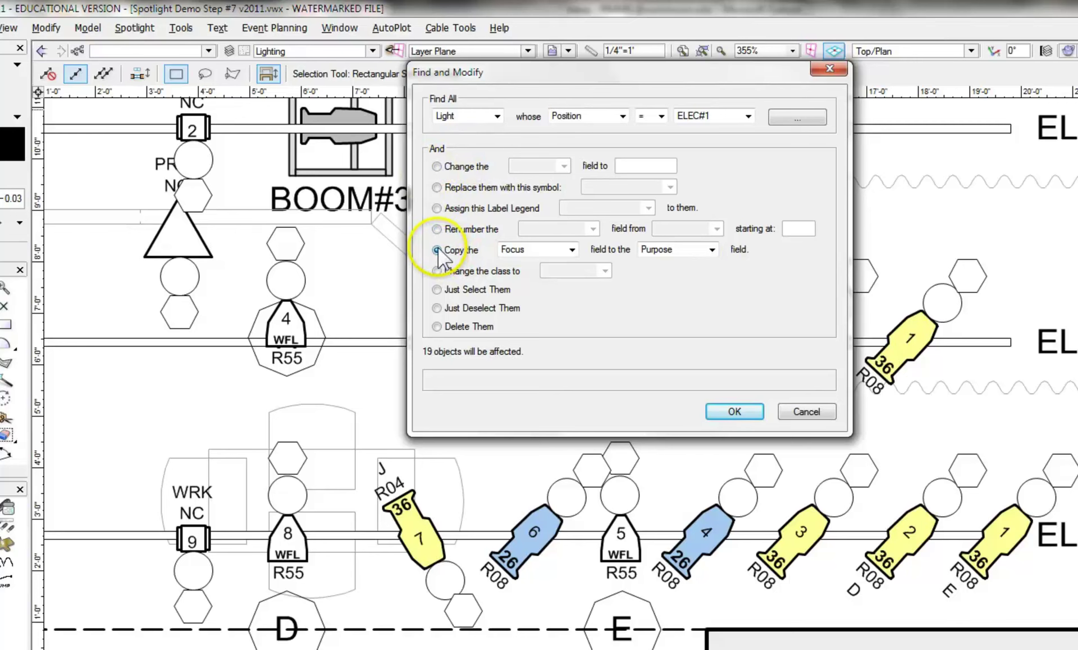
click(570, 249)
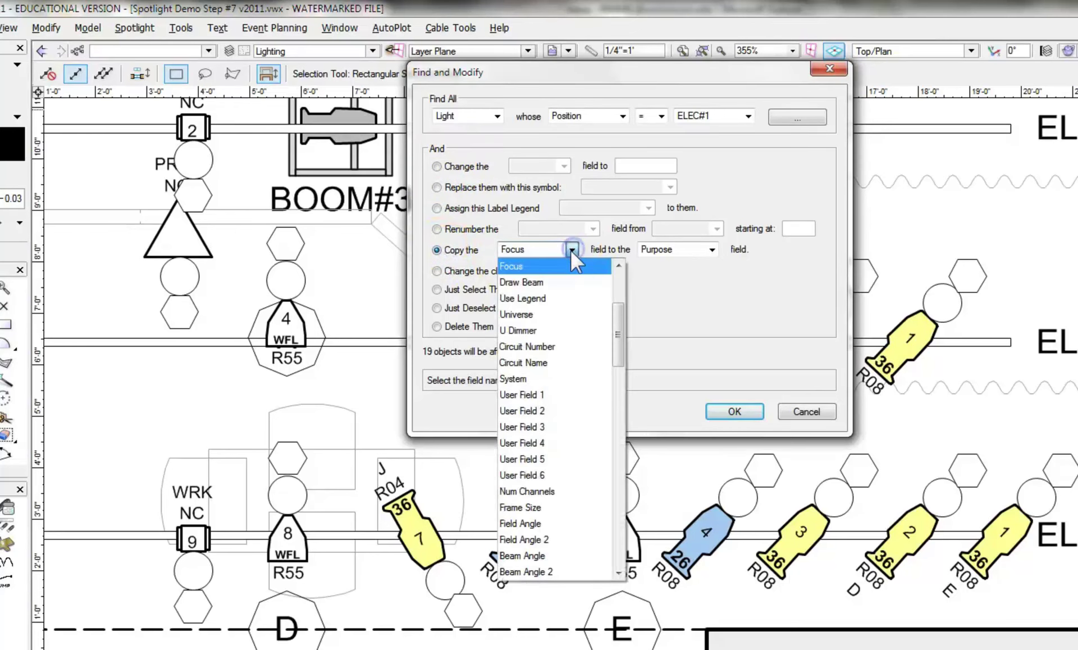
click(544, 265)
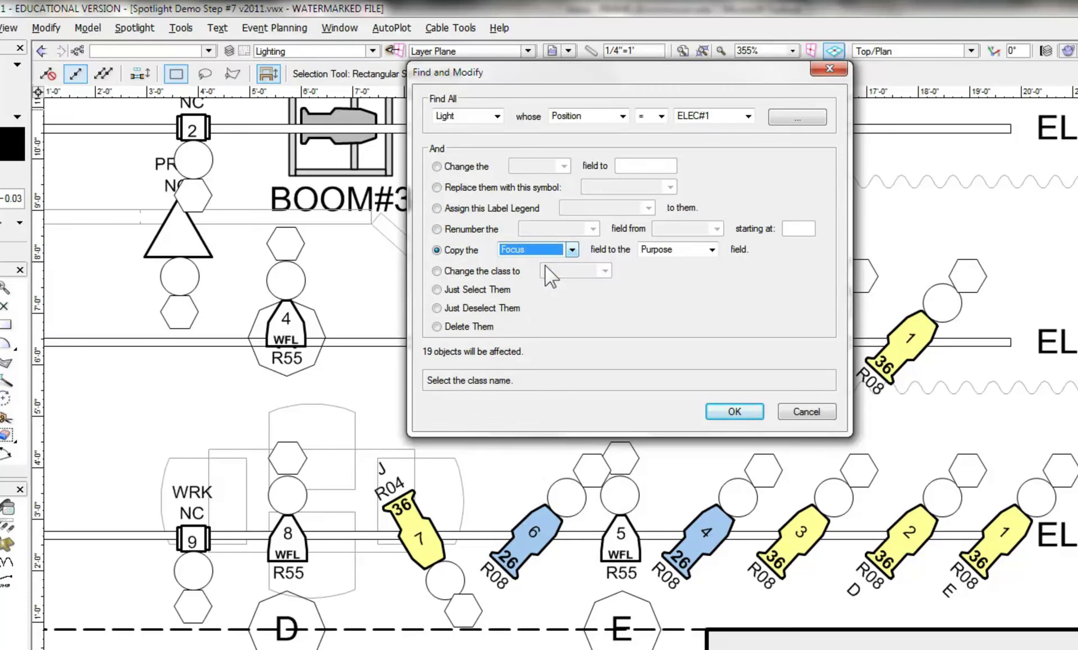
click(711, 248)
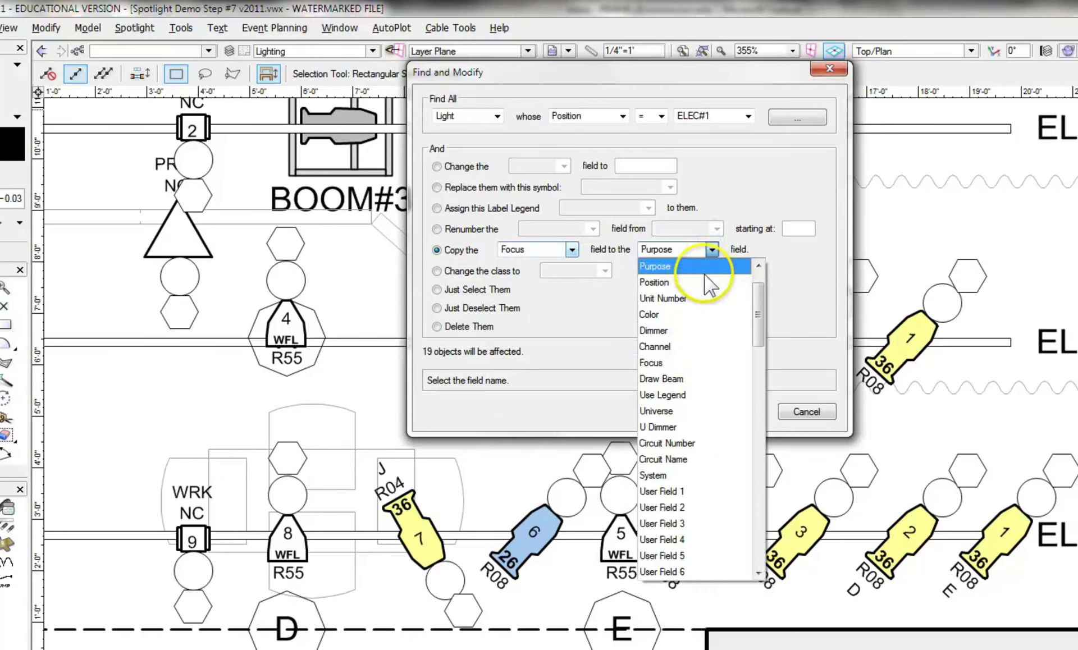
click(705, 273)
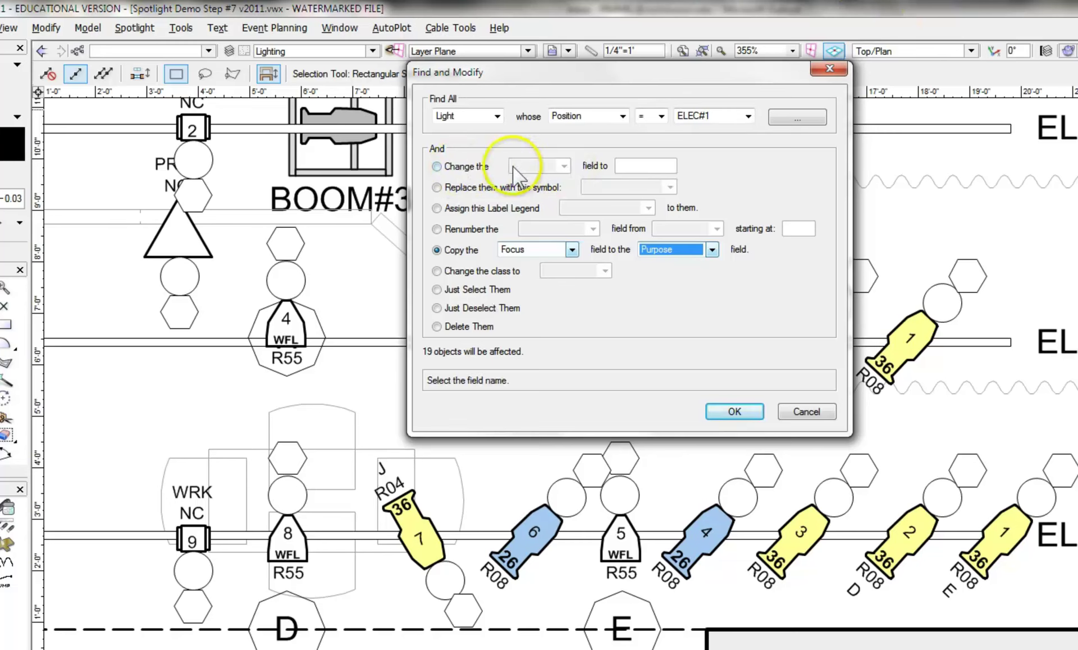
click(437, 166)
click(563, 166)
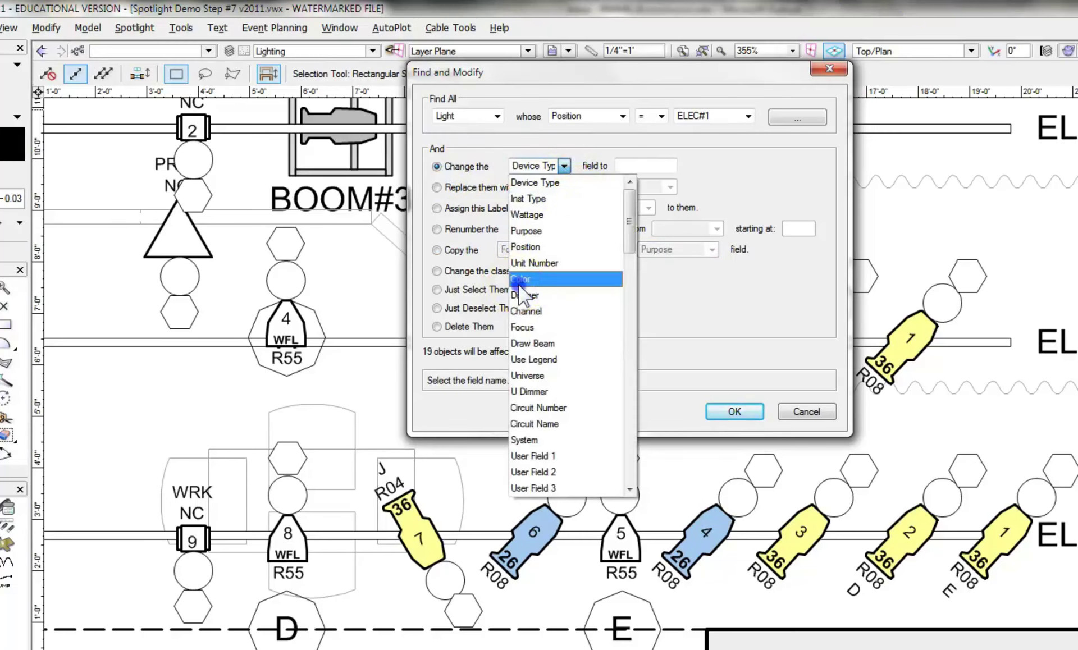
click(522, 279)
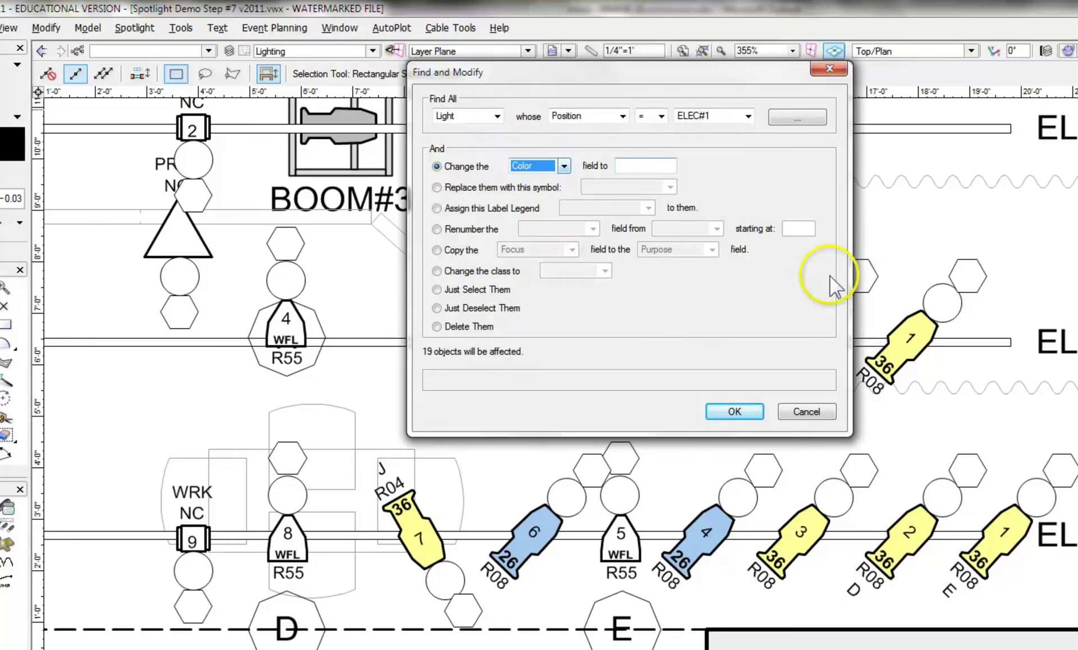
click(437, 250)
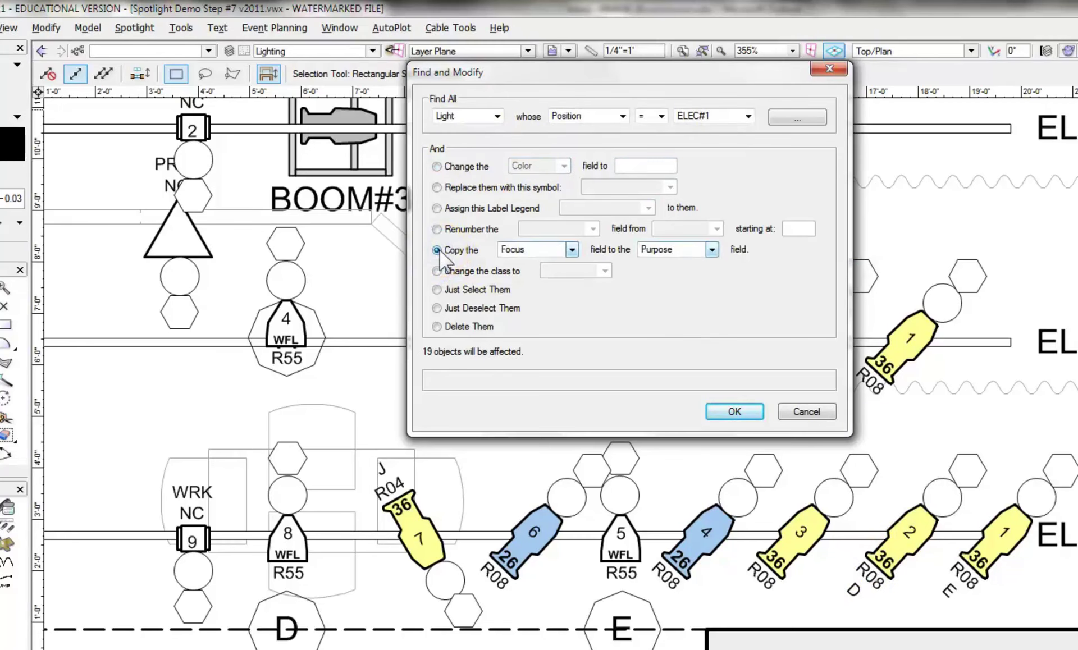
Step: Apply the field copy to the ELEC#1 lights, accepting a backup copy of the document, and refresh the instruments to update their labels
click(733, 413)
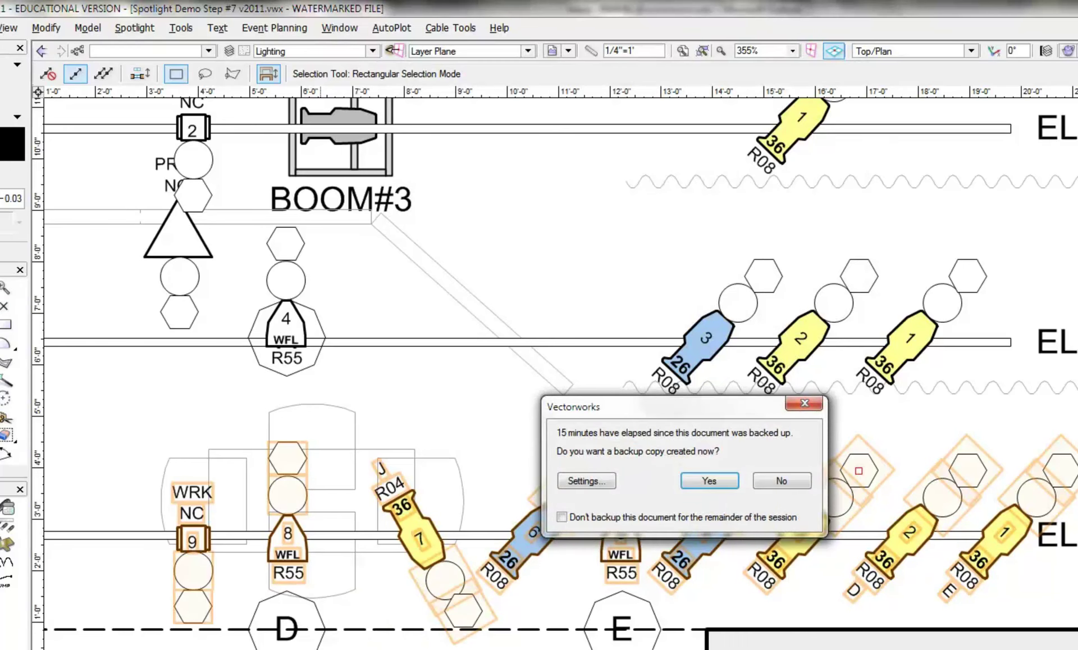
click(704, 481)
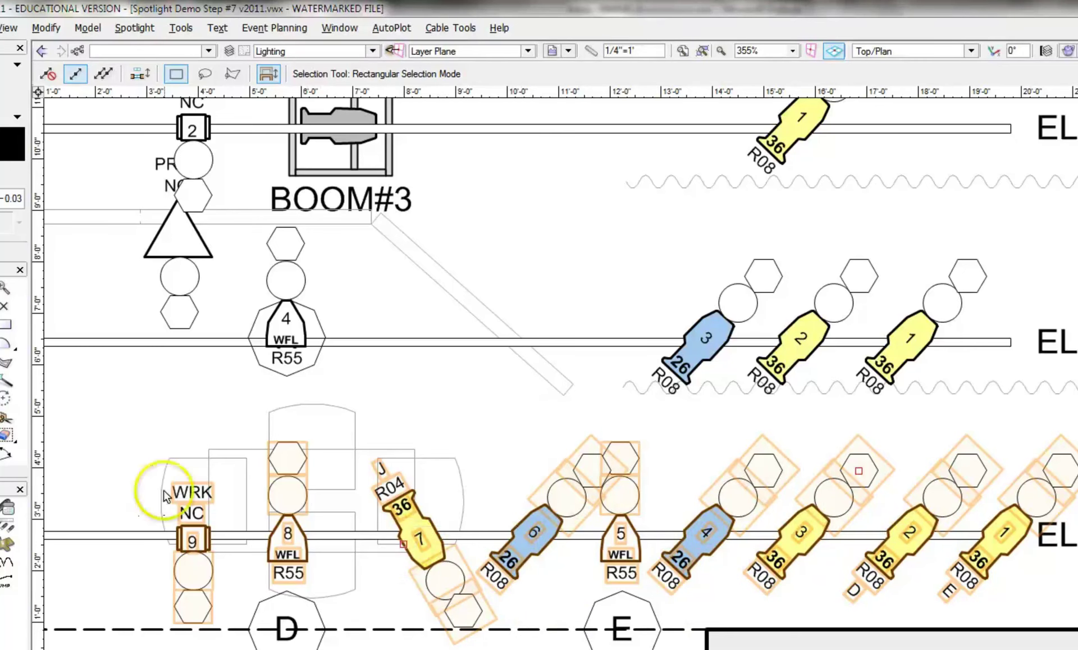
click(137, 28)
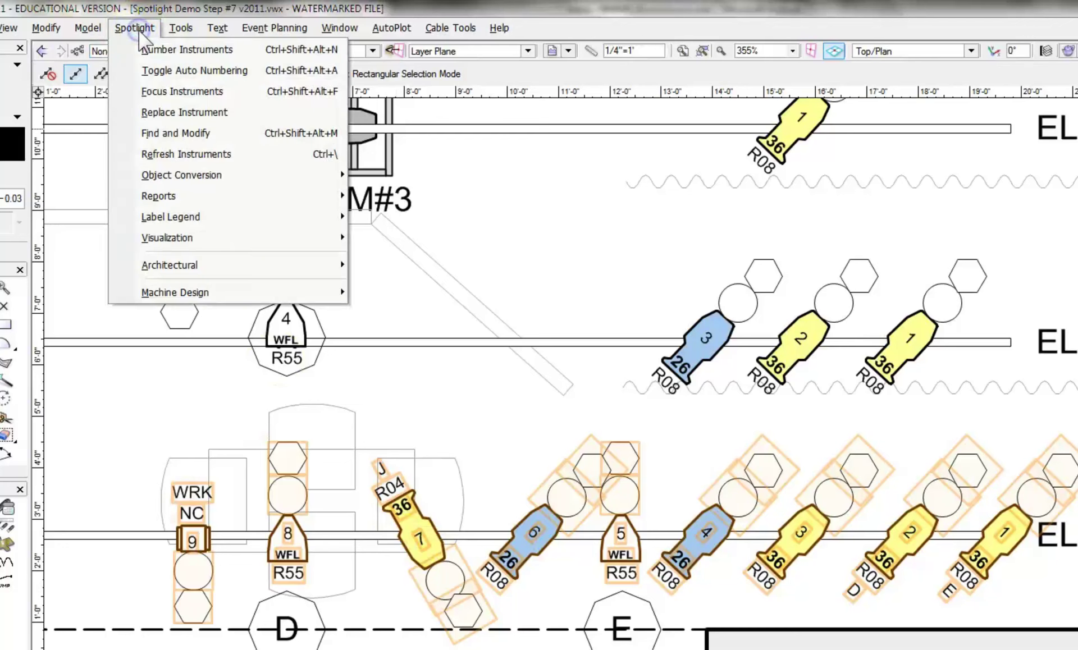
click(184, 155)
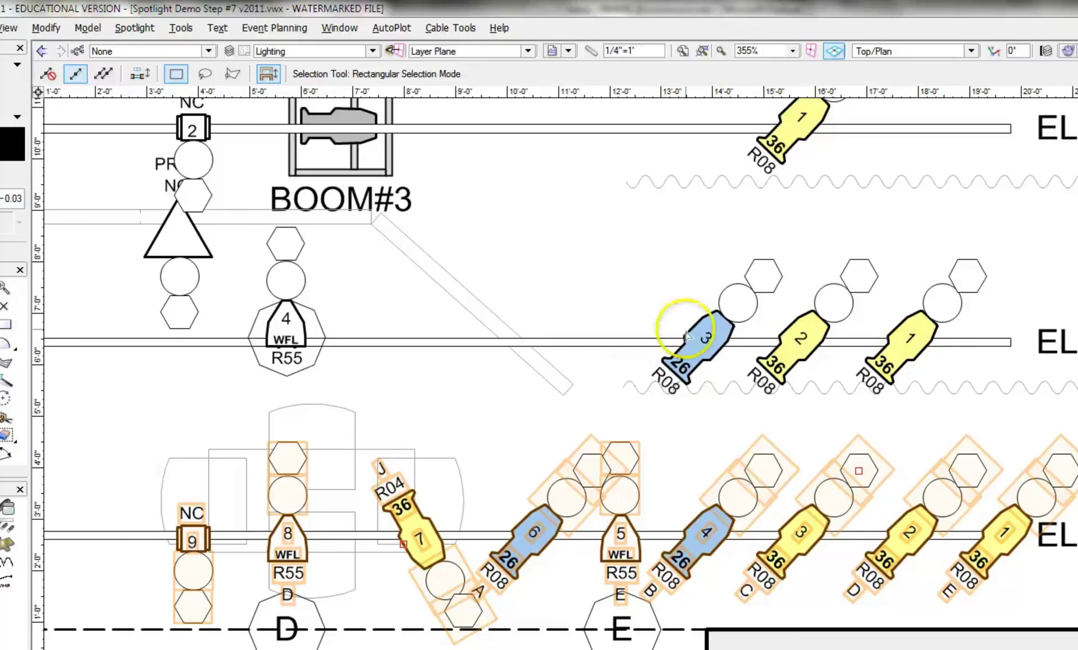
Step: Copy the Focus field to the Purpose field for all lights on ELEC#2 with Find and Modify, and refresh the instruments
click(556, 338)
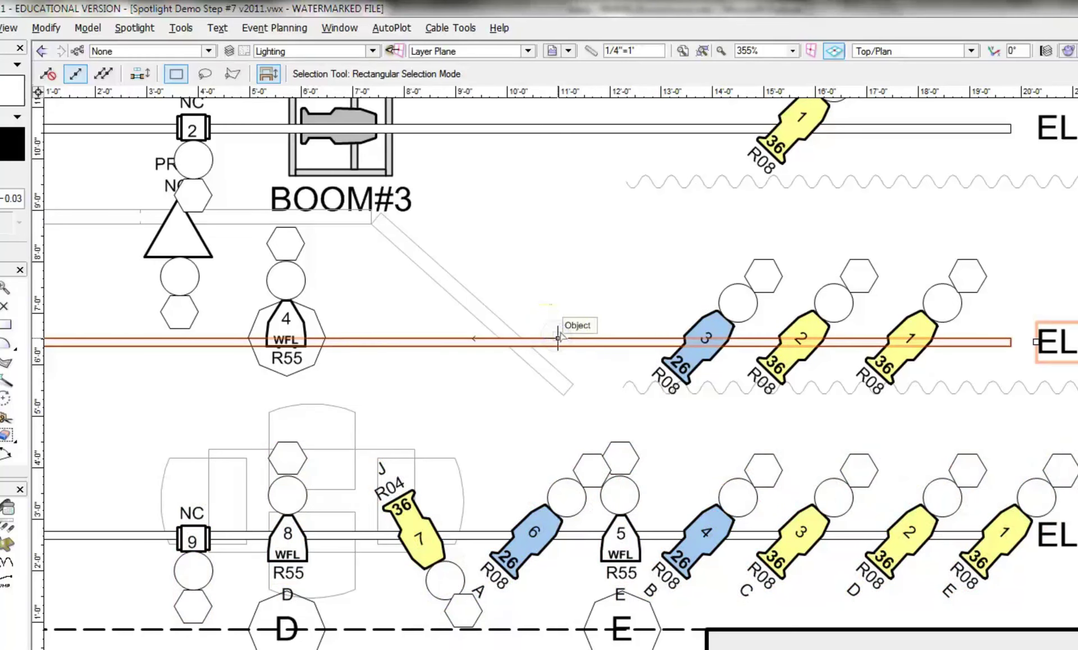
click(134, 29)
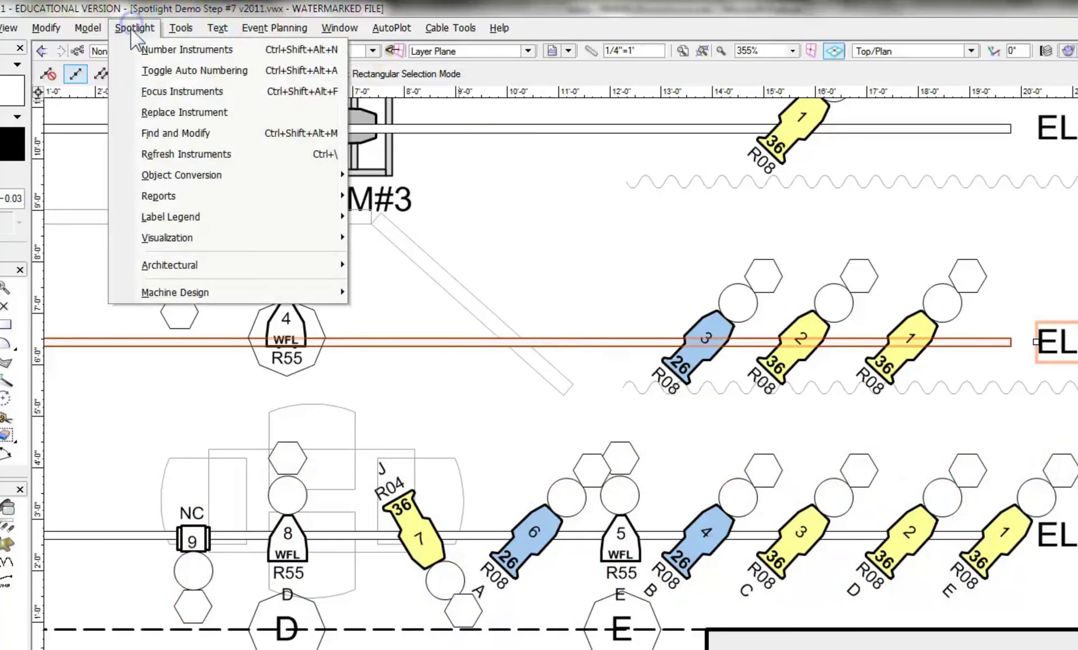
click(206, 133)
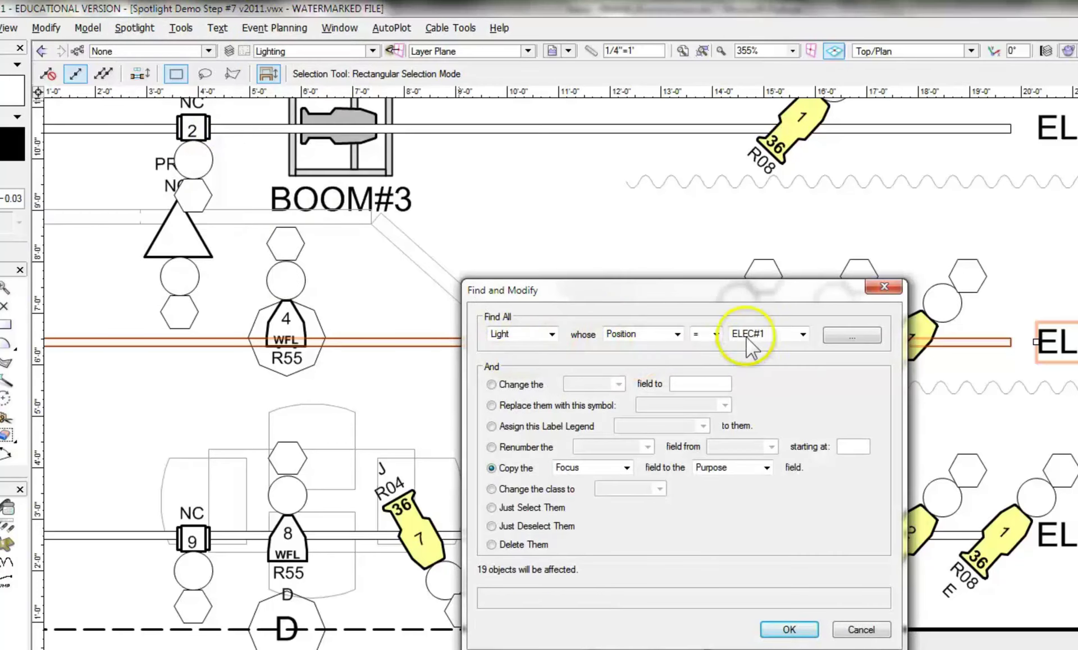
click(750, 337)
click(759, 433)
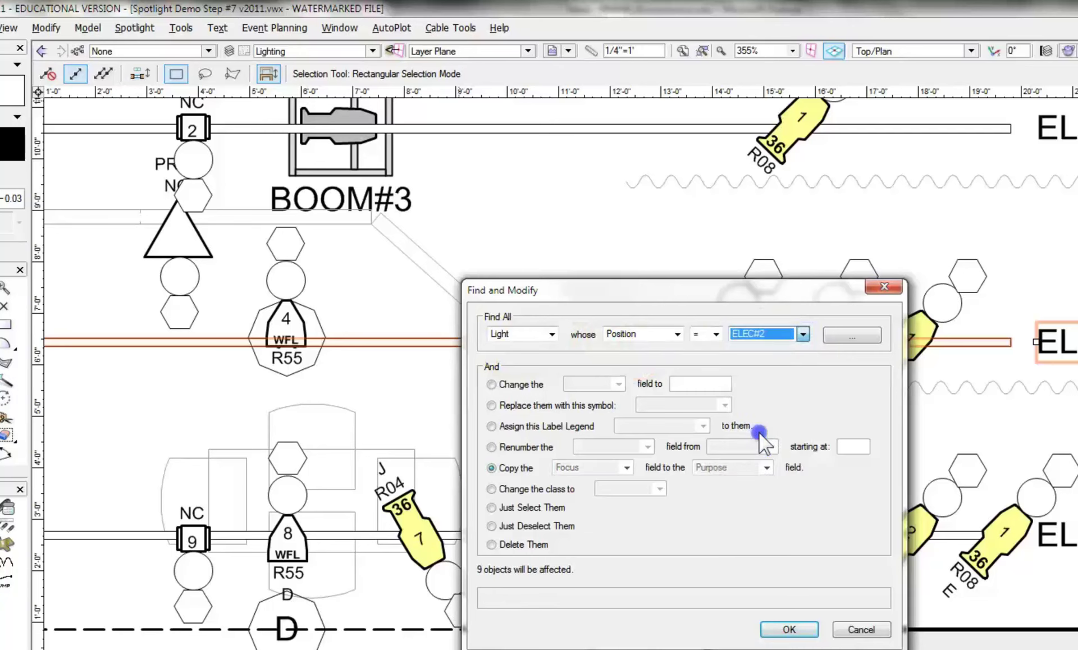
click(492, 468)
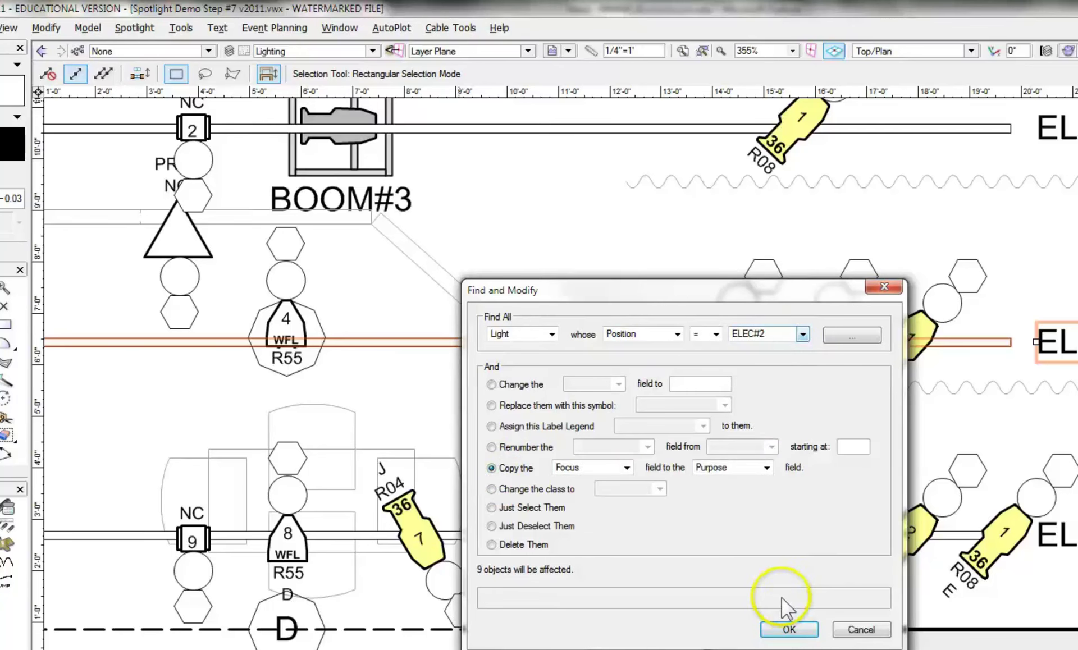
click(789, 630)
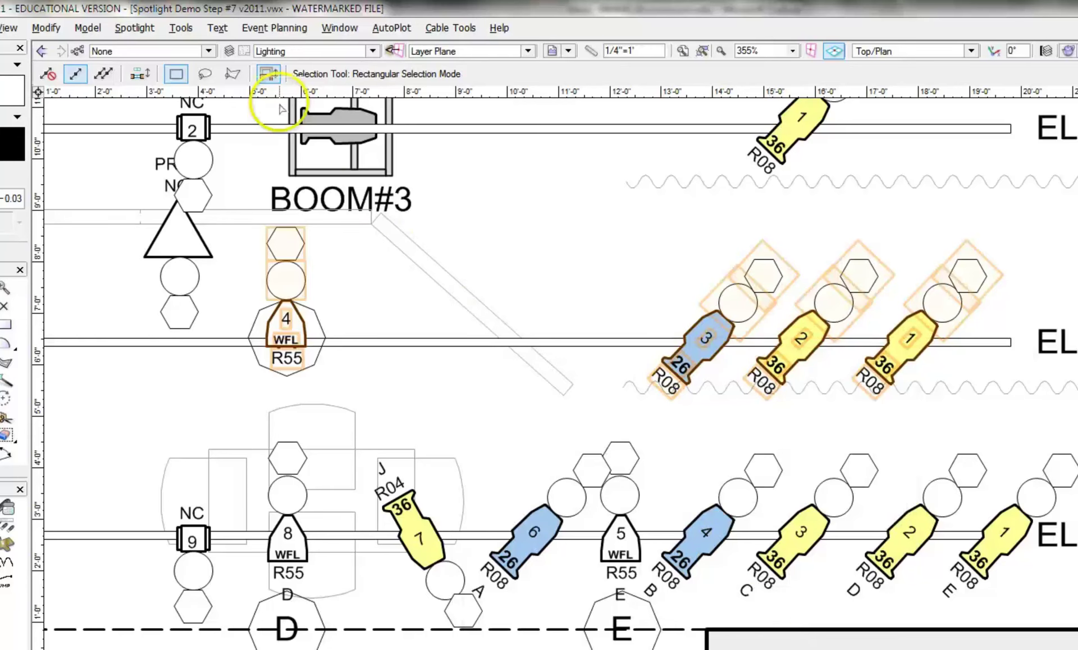
click(142, 32)
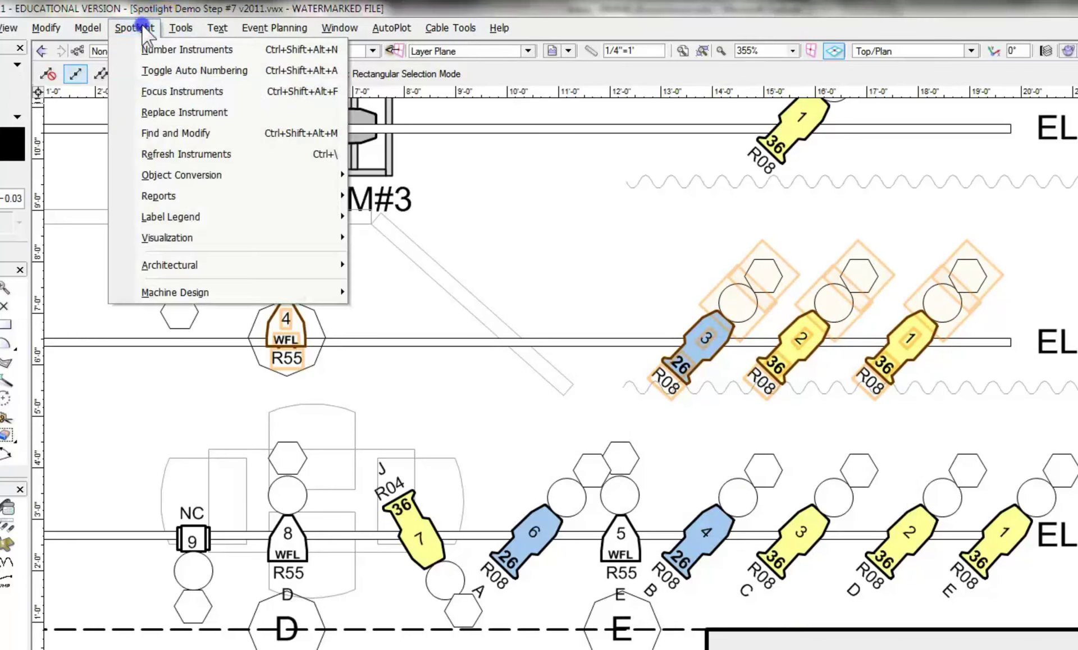
click(200, 155)
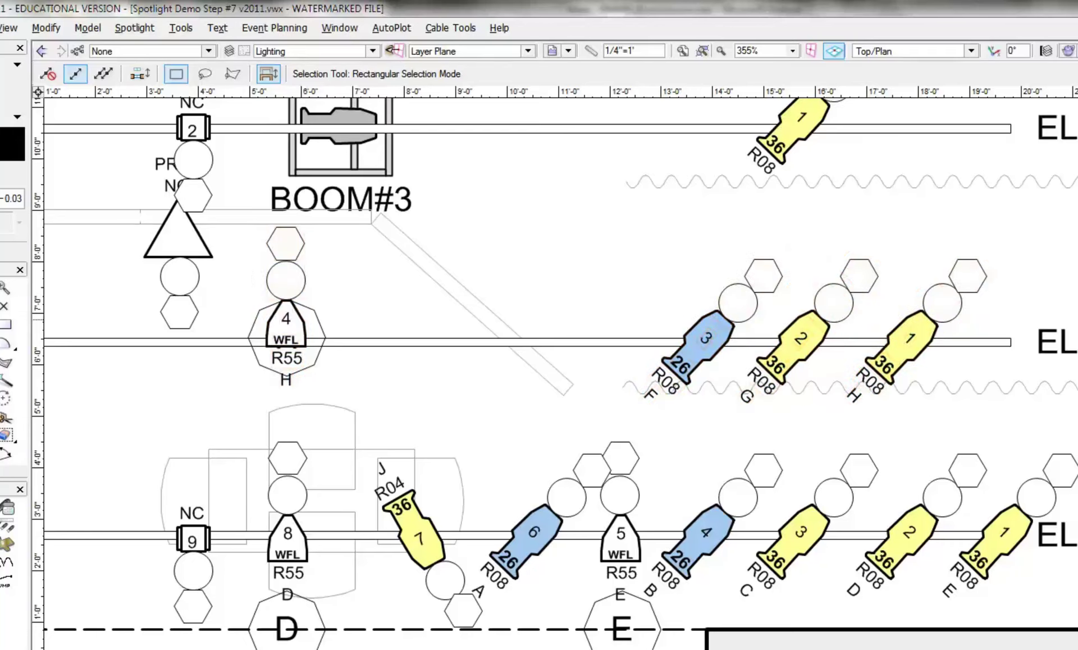
Step: Select the WRK unit on ELEC#3 beside BOOM#3 and examine its Purpose and Focus fields
scroll(555, 374, up, 5)
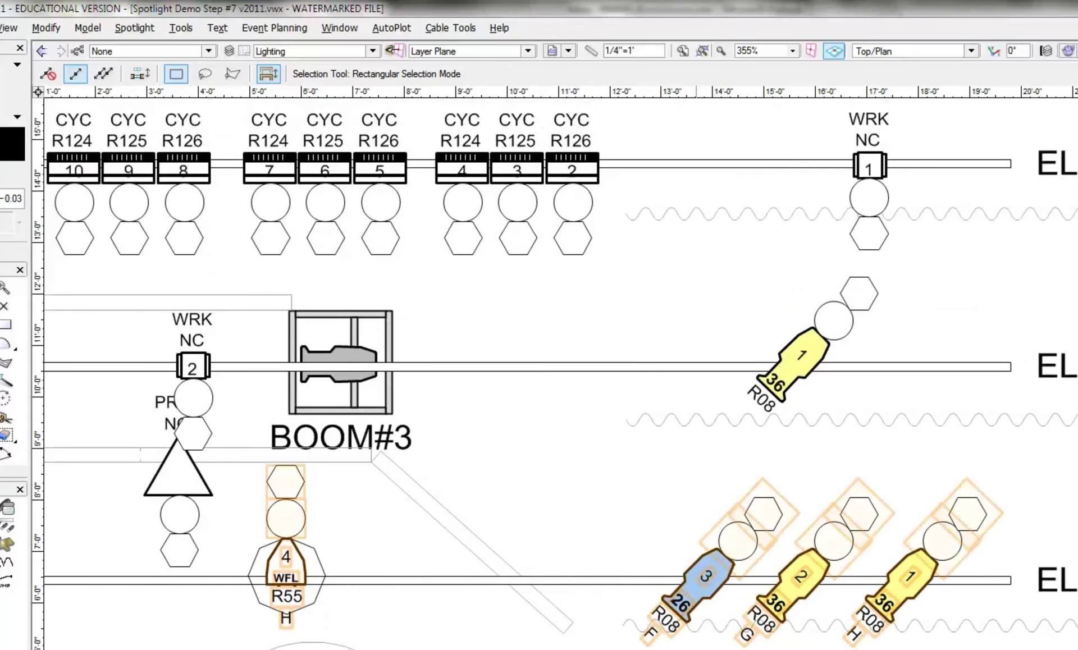
scroll(561, 374, left, 8)
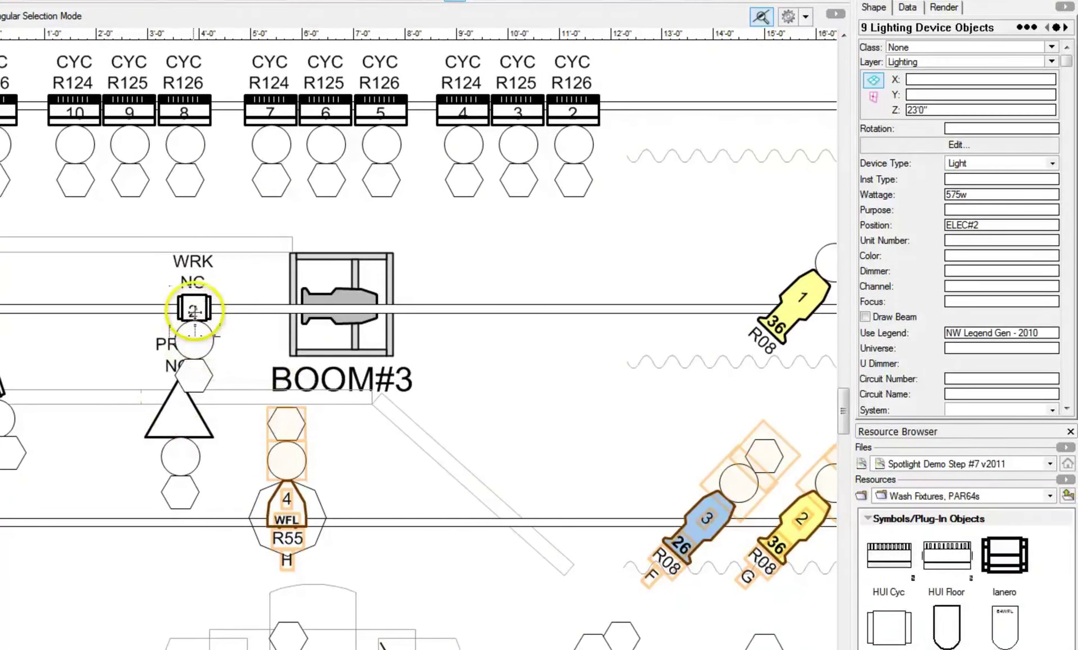
click(194, 310)
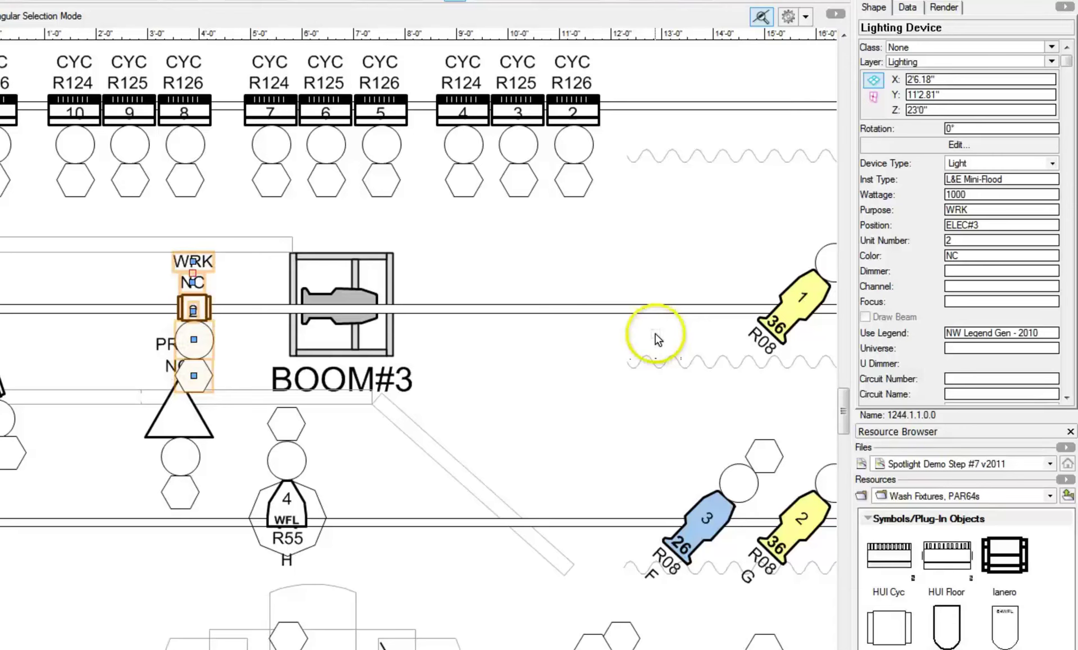
Step: Set the WRK light beside BOOM#3 to Dimmer 4 and Channel 3
click(956, 273)
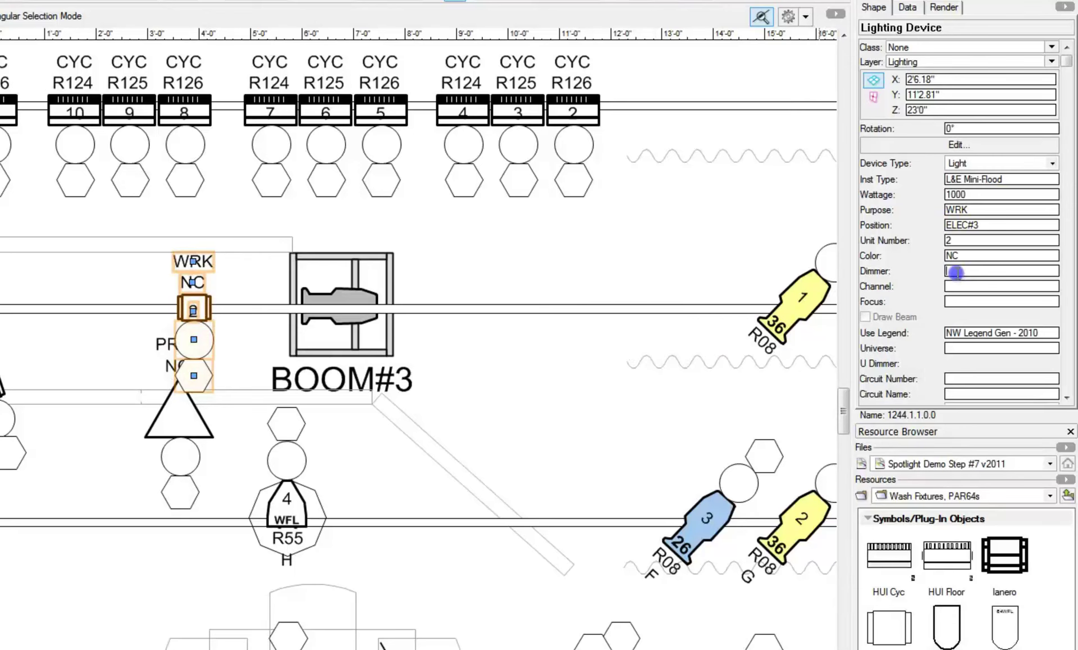
click(958, 287)
text(4)
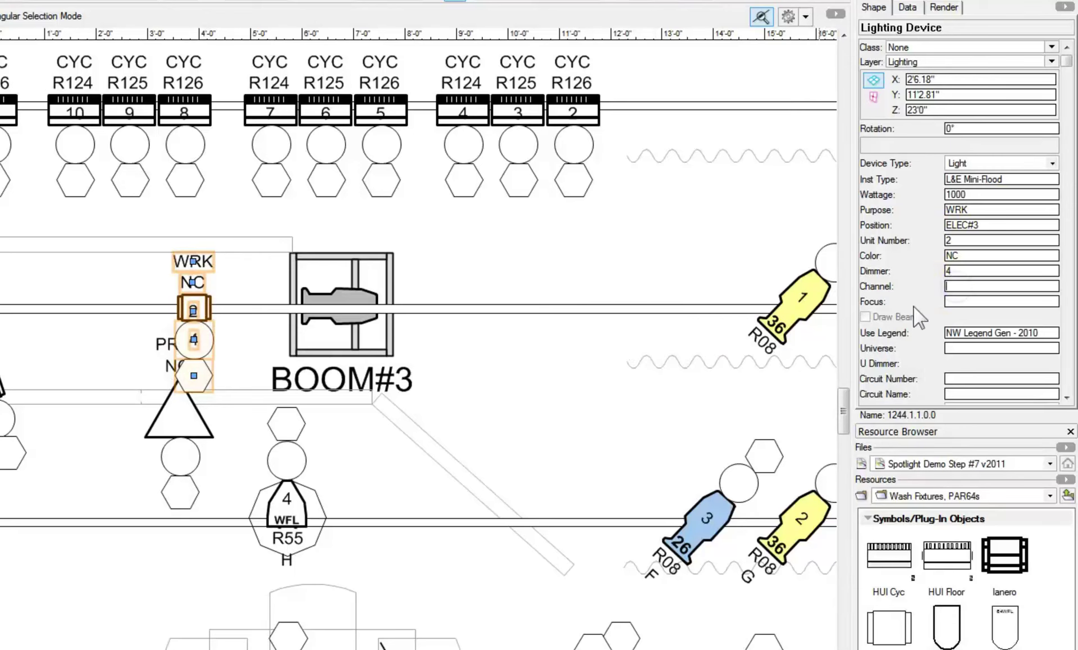
click(958, 288)
click(249, 284)
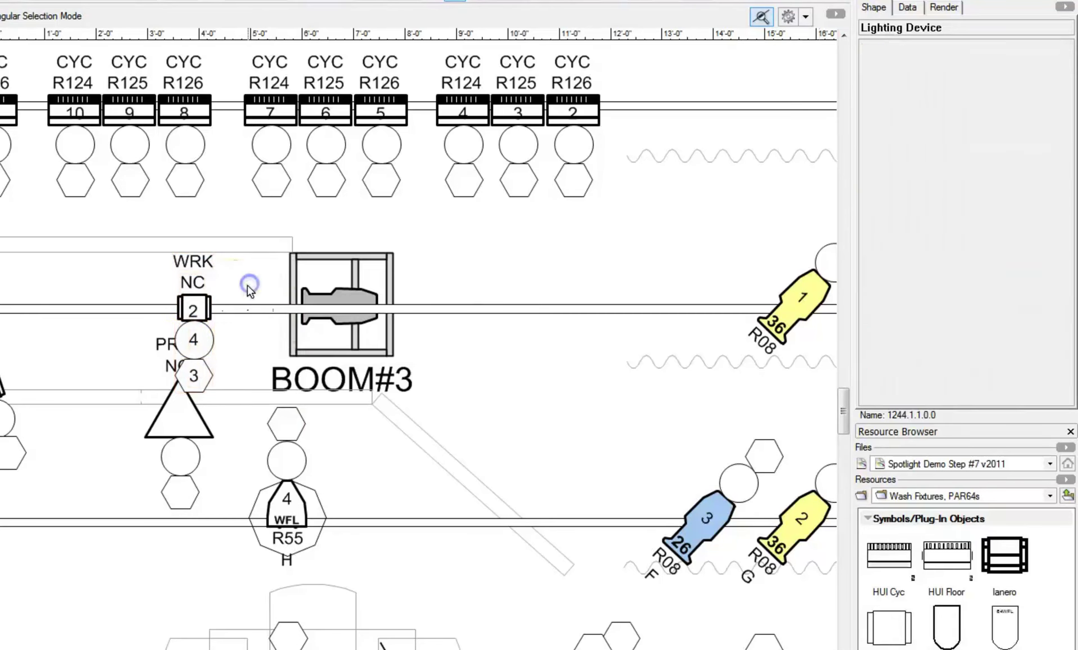
Step: Move the dimmer circle and channel hexagon of the WRK light beside BOOM#3 toward the boom, clear of the PRAC label
click(193, 339)
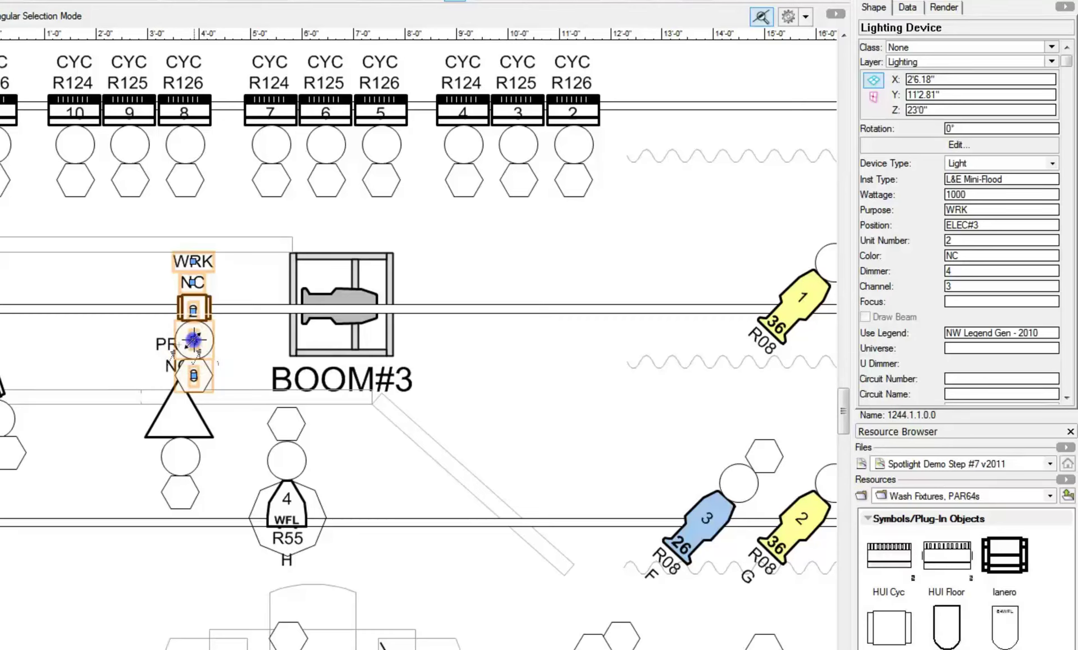
drag(194, 340, 227, 330)
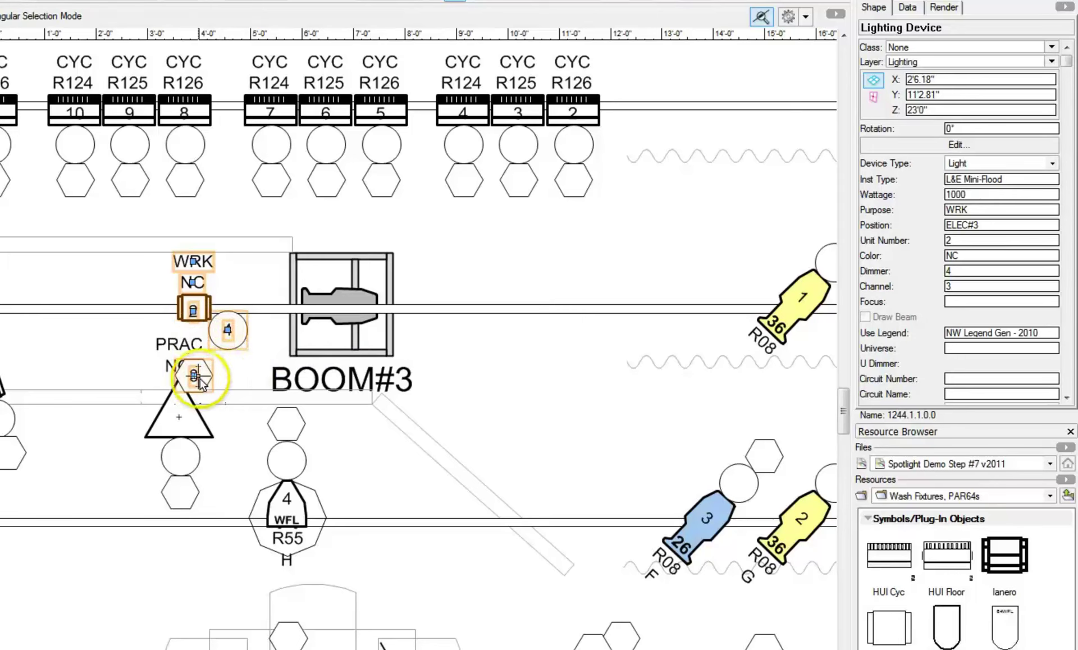
drag(236, 368, 248, 358)
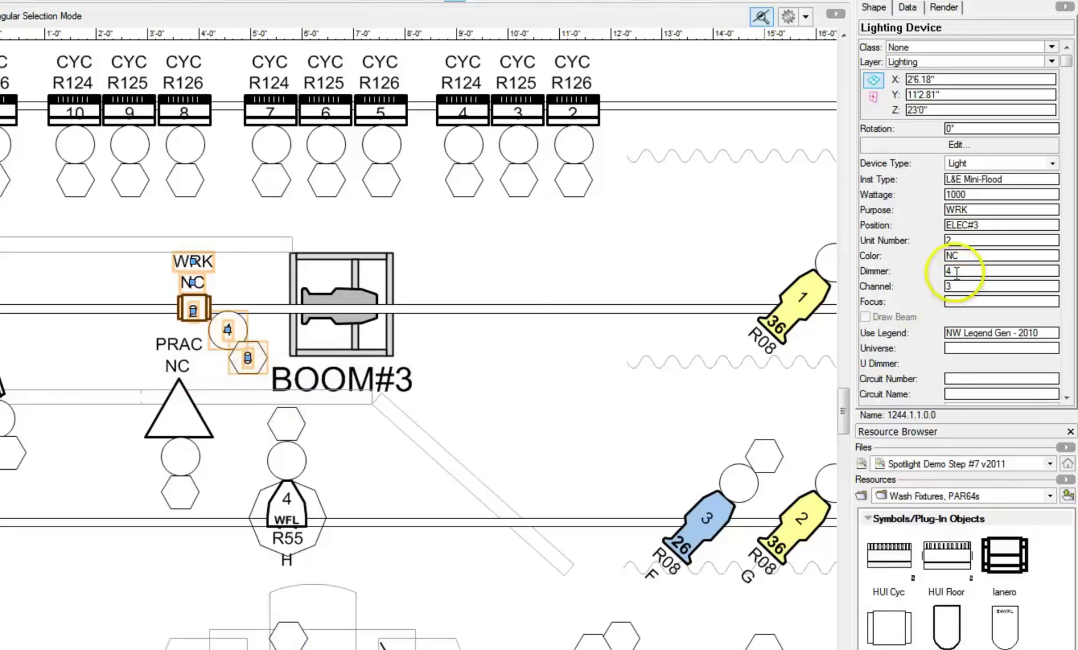
Step: Clear the Dimmer and Channel values of the WRK light beside BOOM#3
click(914, 275)
key(BackSpace)
click(953, 286)
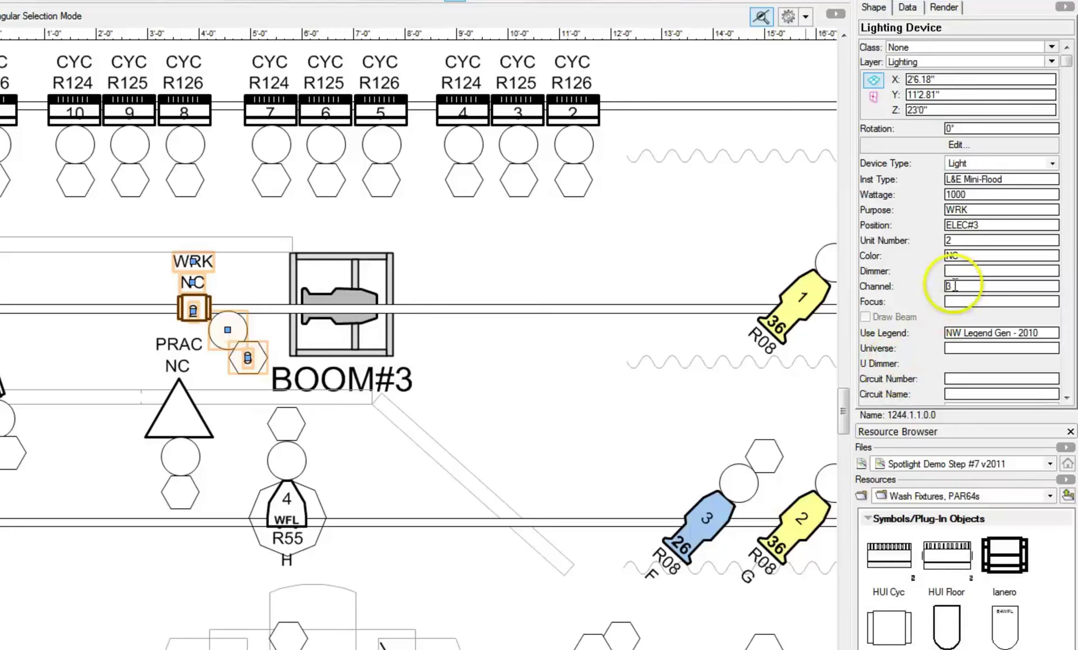
click(932, 288)
key(BackSpace)
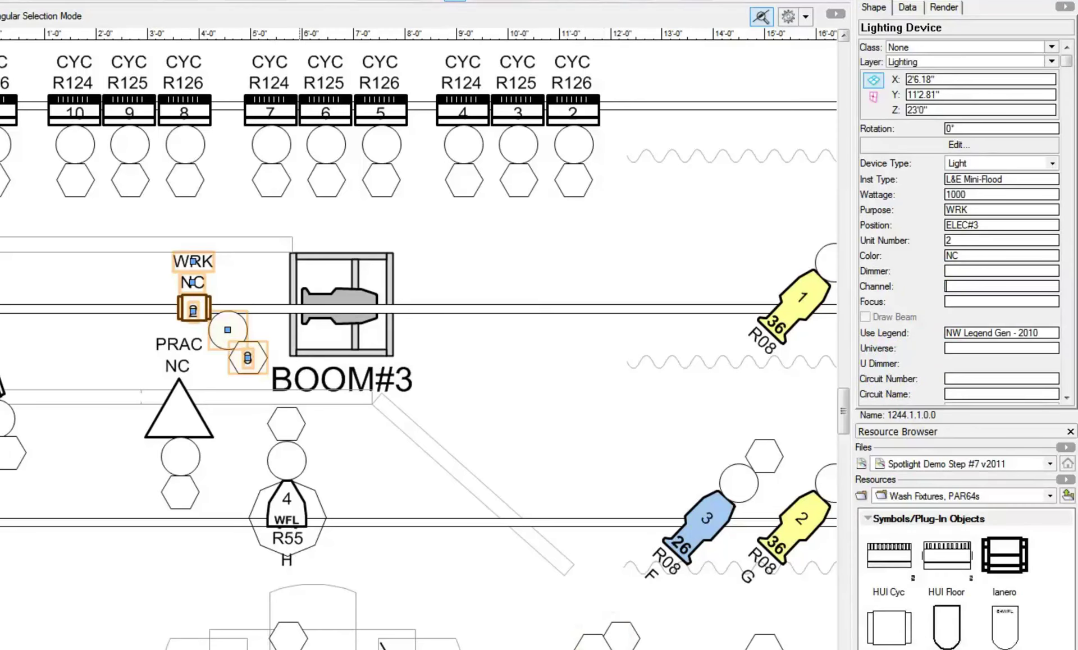
Step: Set the WRK light on ELEC#3 beside BOOM#2 to Dimmer 5 and Channel 5
scroll(419, 346, left, 9)
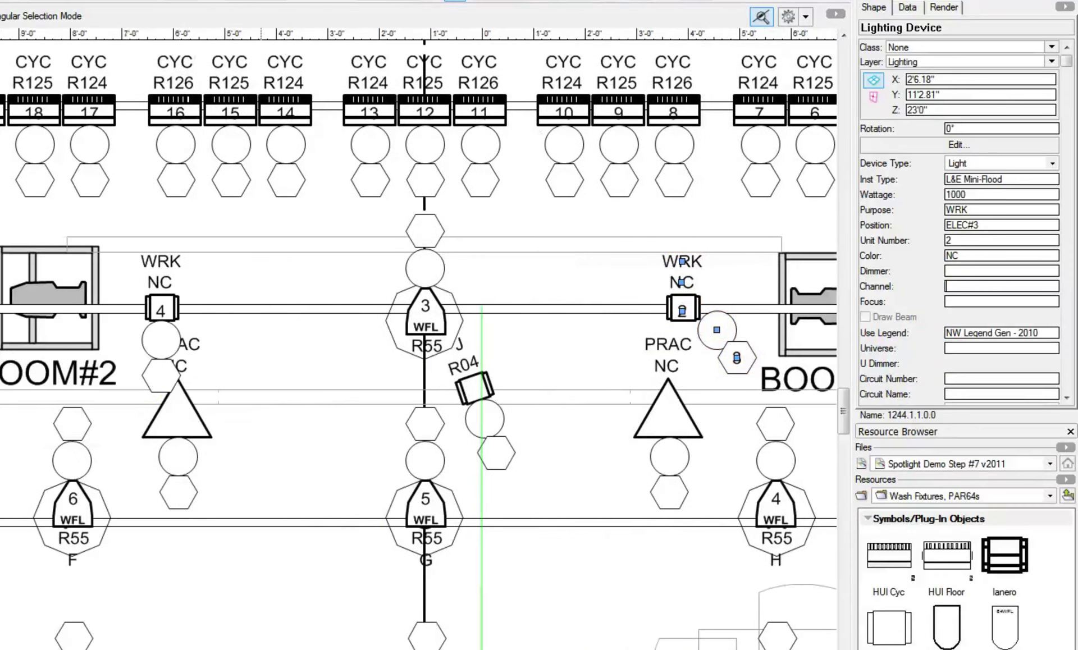
click(163, 338)
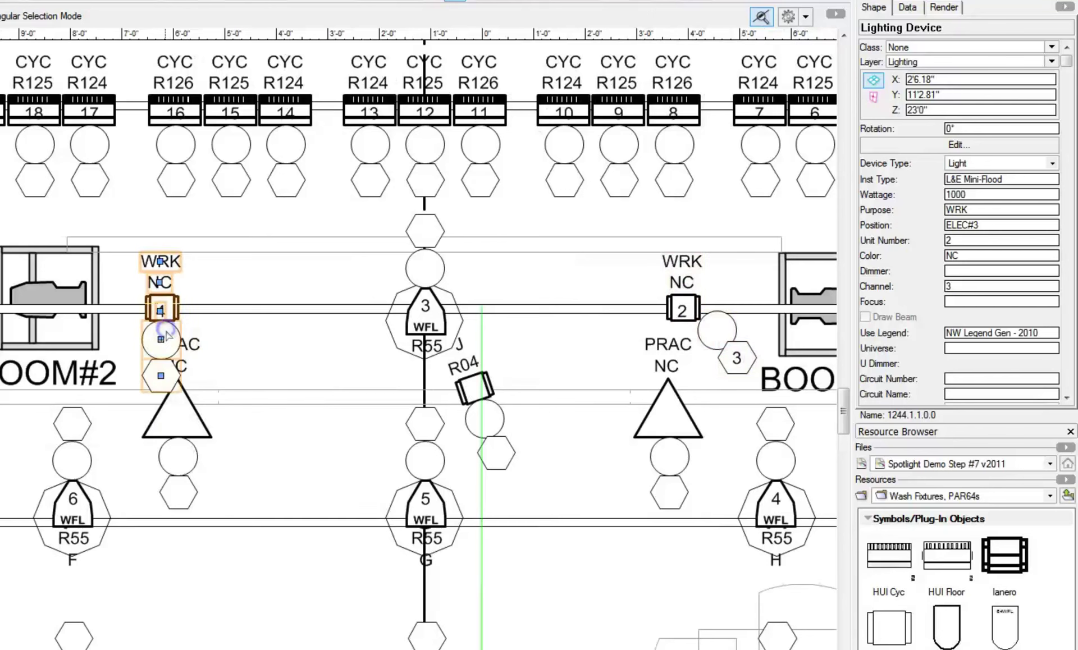
click(953, 284)
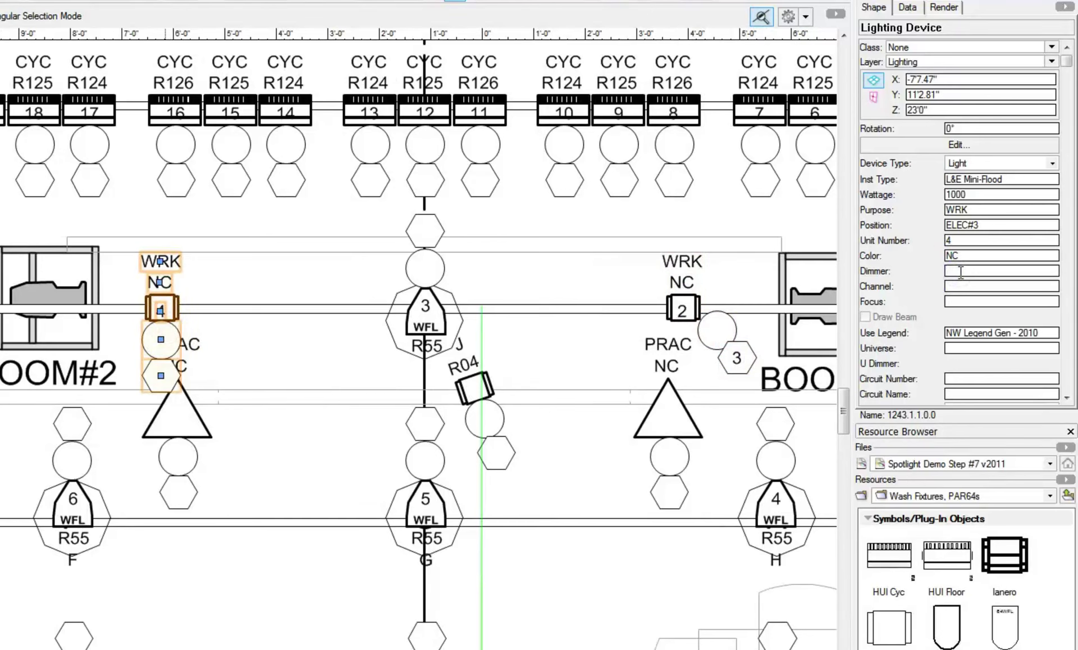
text(5)
click(965, 287)
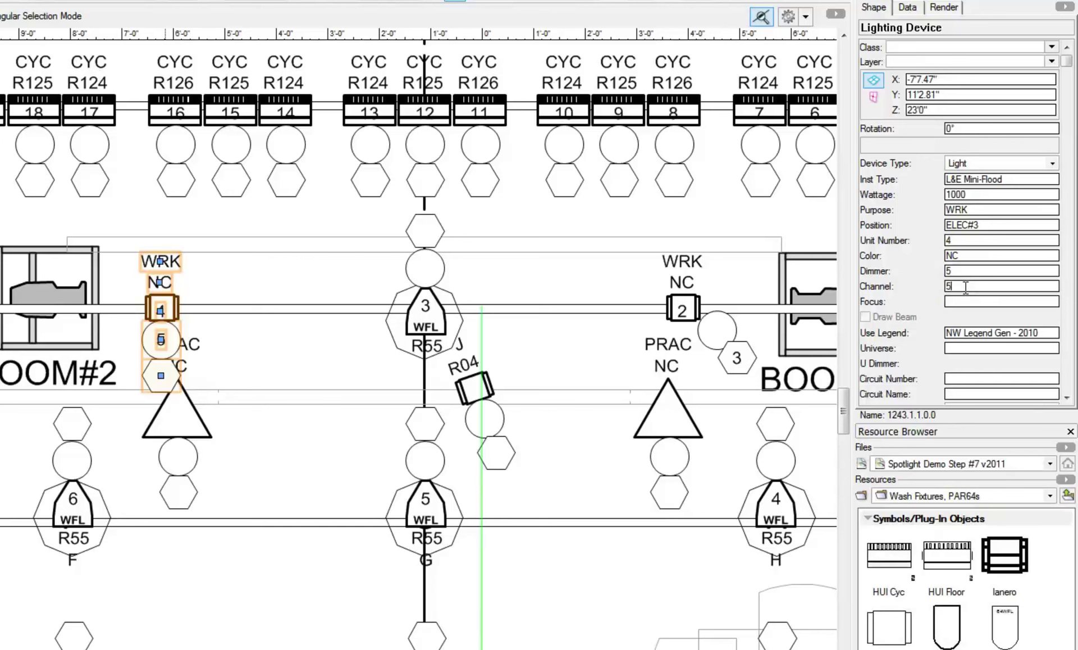
key(Return)
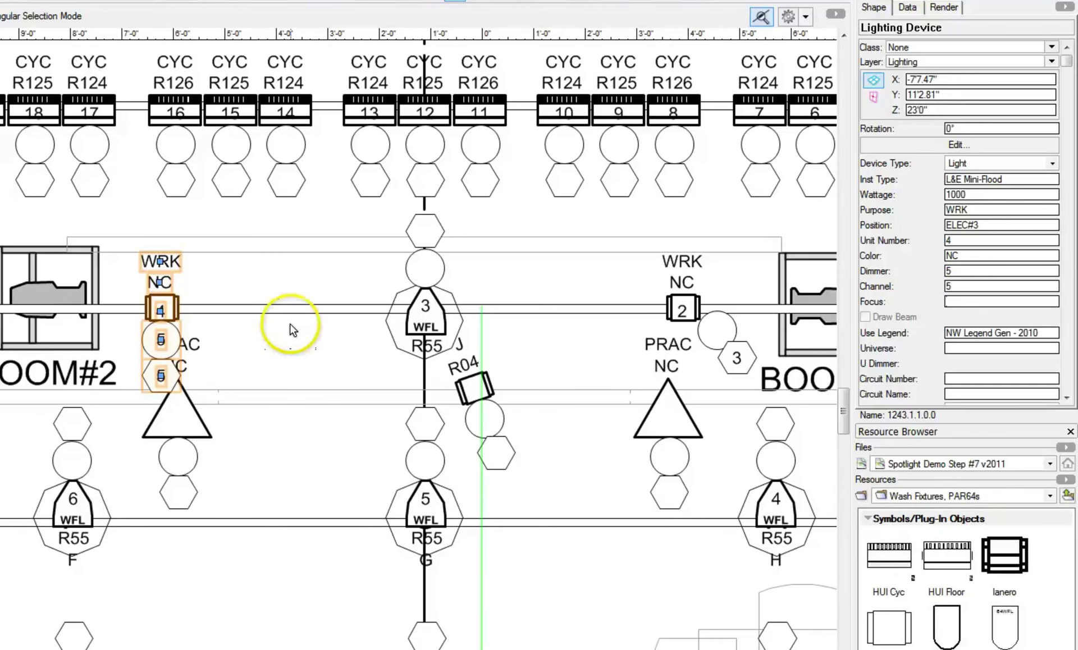
Step: Move the dimmer circle and channel hexagon of the WRK light beside BOOM#2 toward the boom, clear of the PRAC label
drag(159, 340, 137, 337)
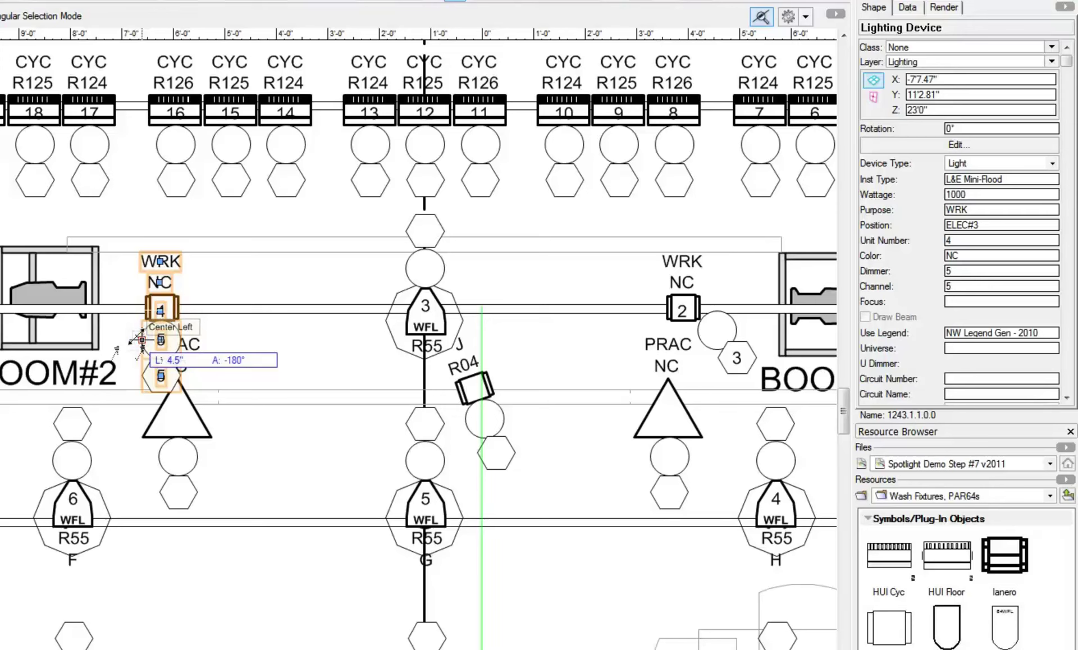
drag(137, 338, 137, 338)
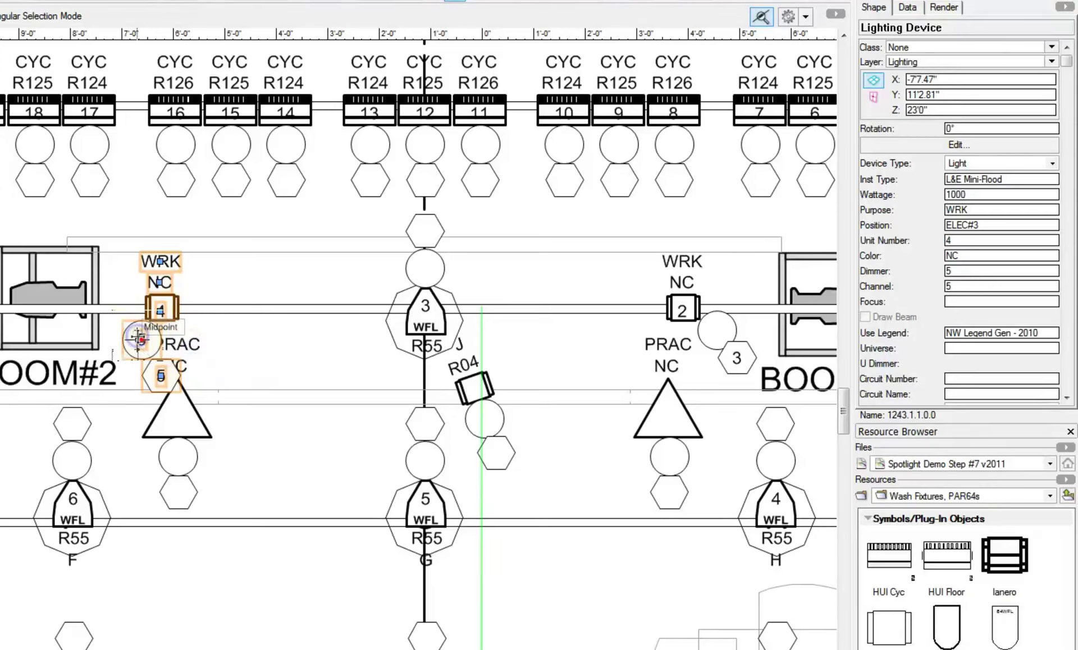
drag(161, 376, 134, 335)
click(134, 375)
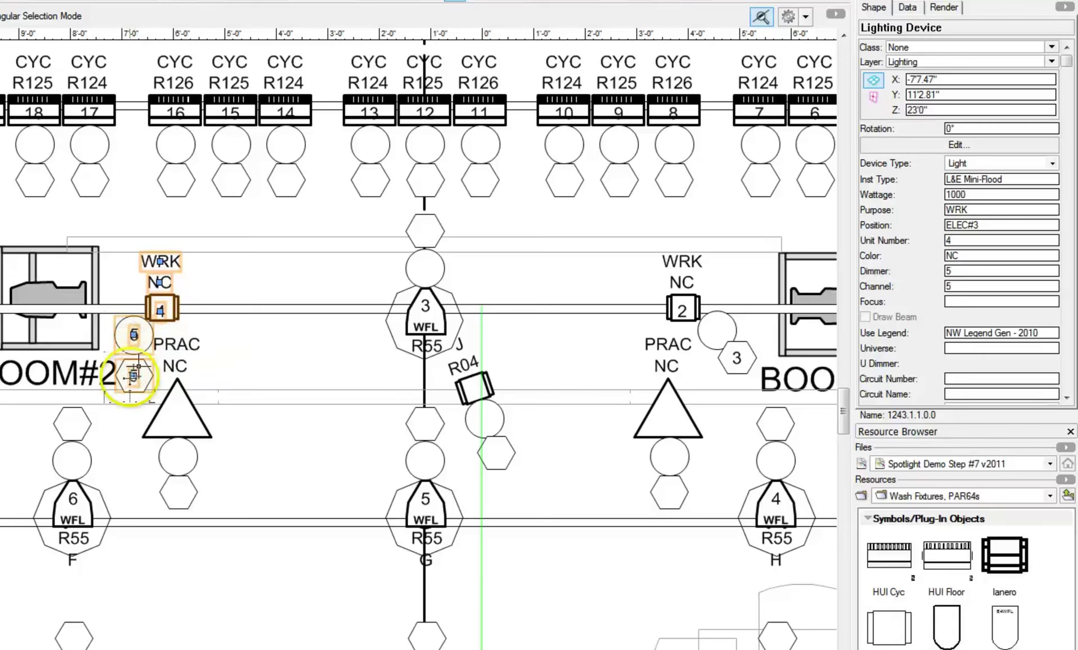
drag(134, 375, 130, 367)
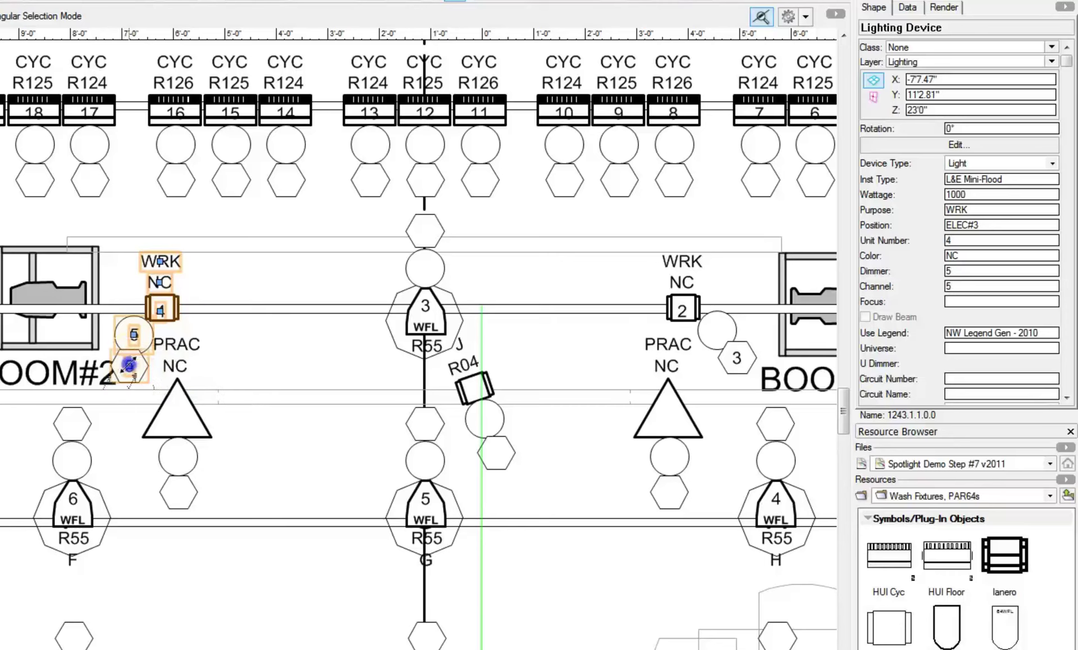
click(268, 372)
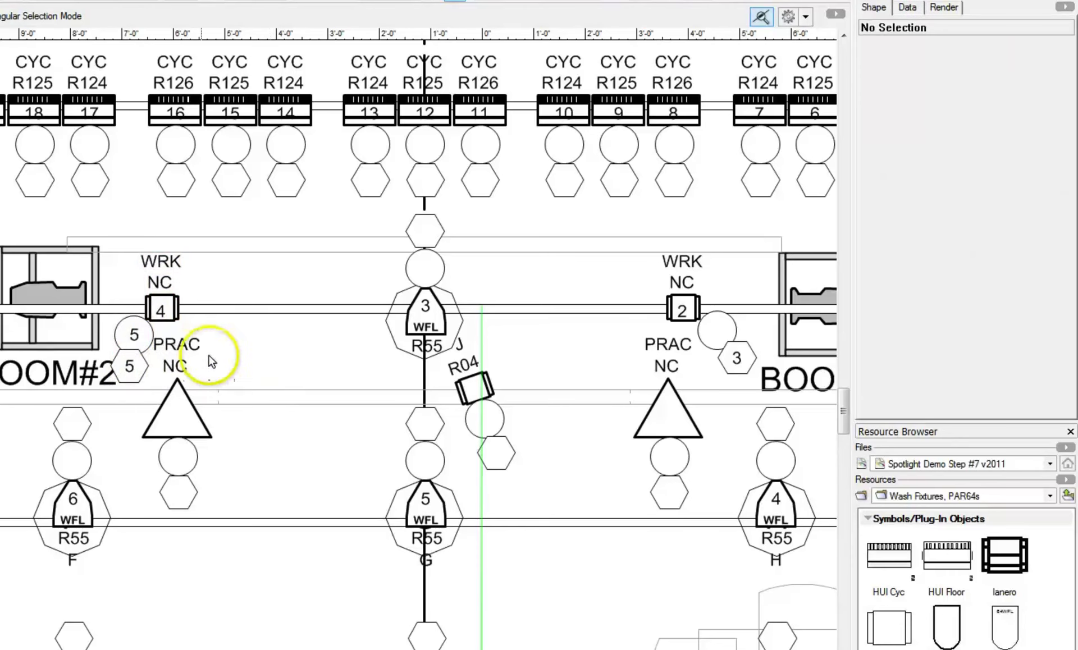
Step: Clear the Dimmer and Channel values of the WRK light beside BOOM#2 and deselect it
click(156, 310)
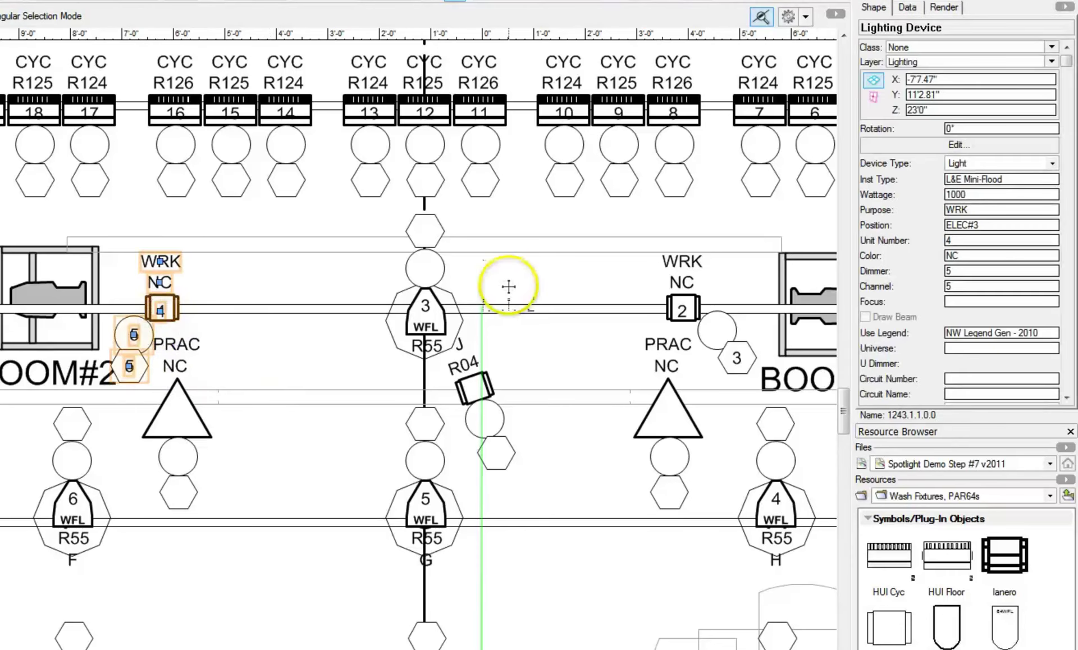
double_click(954, 271)
key(BackSpace)
drag(958, 288, 923, 289)
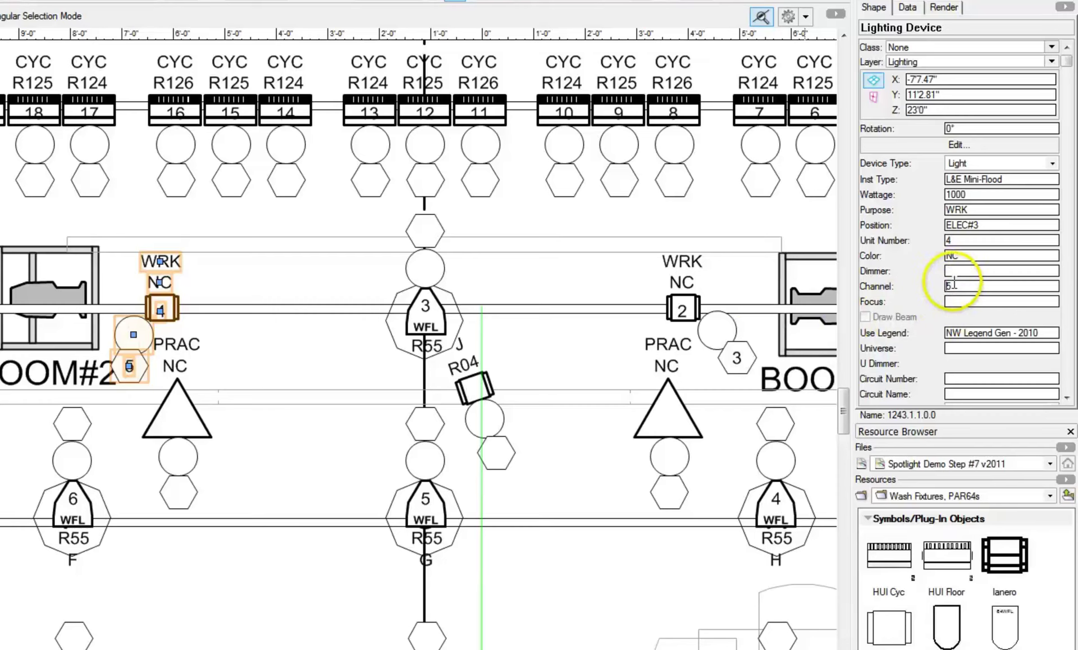
click(951, 285)
key(BackSpace)
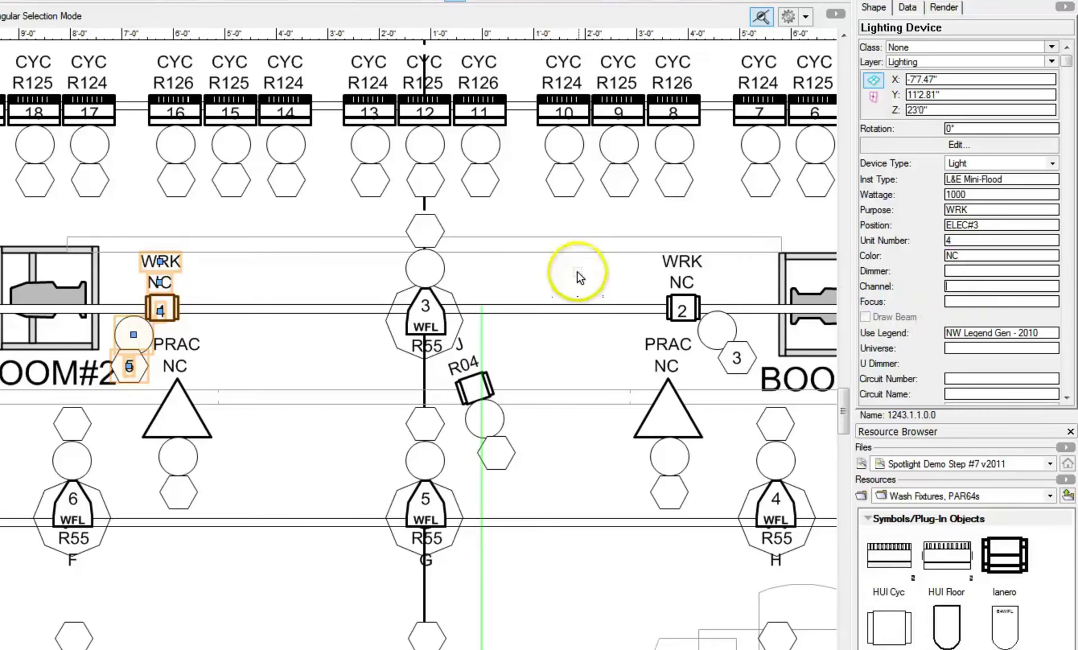
click(0, 104)
click(305, 1)
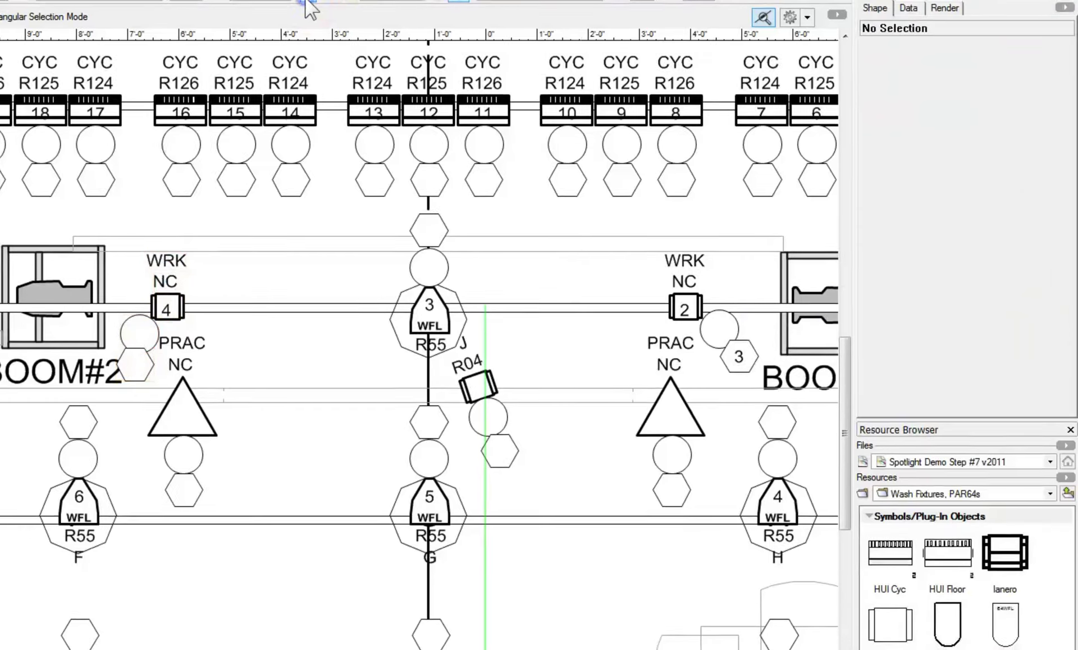